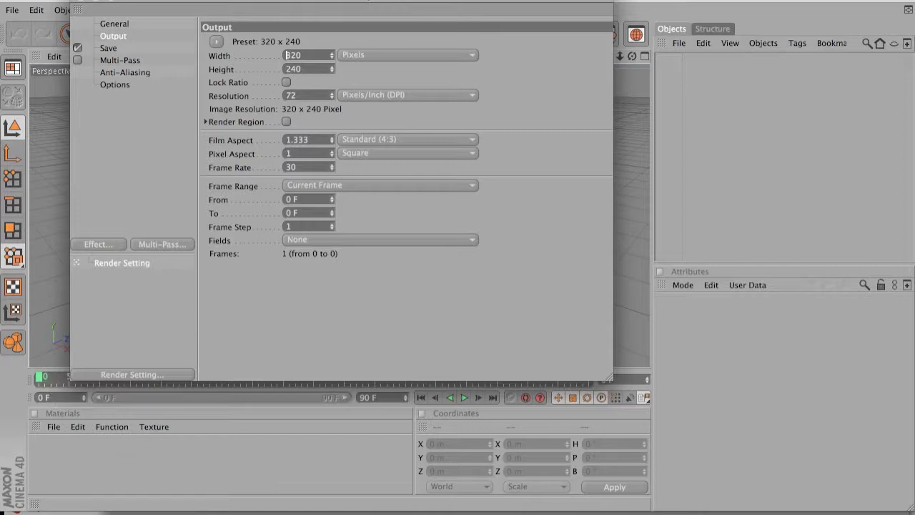
Step: Set the render output resolution to 1280 pixels wide by 540 pixels high
text(1)
key(Delete)
text(8)
click(301, 69)
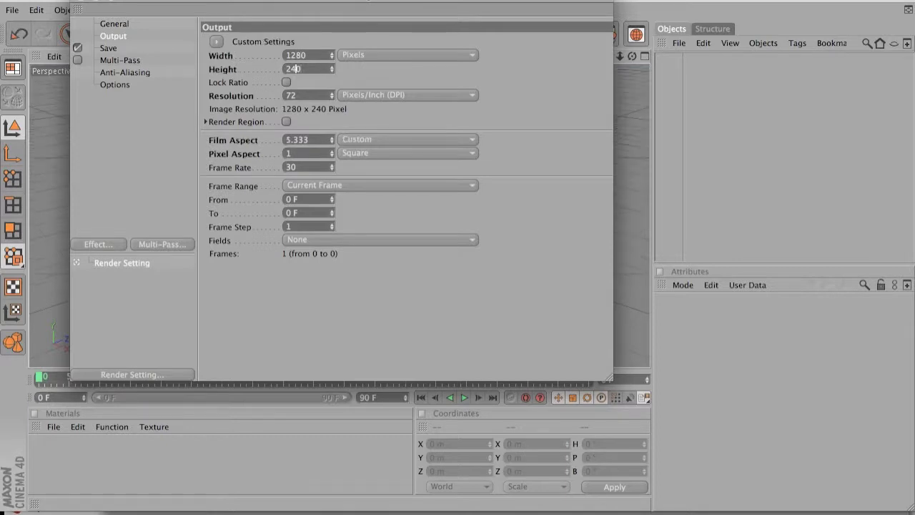
key(Delete)
text(5)
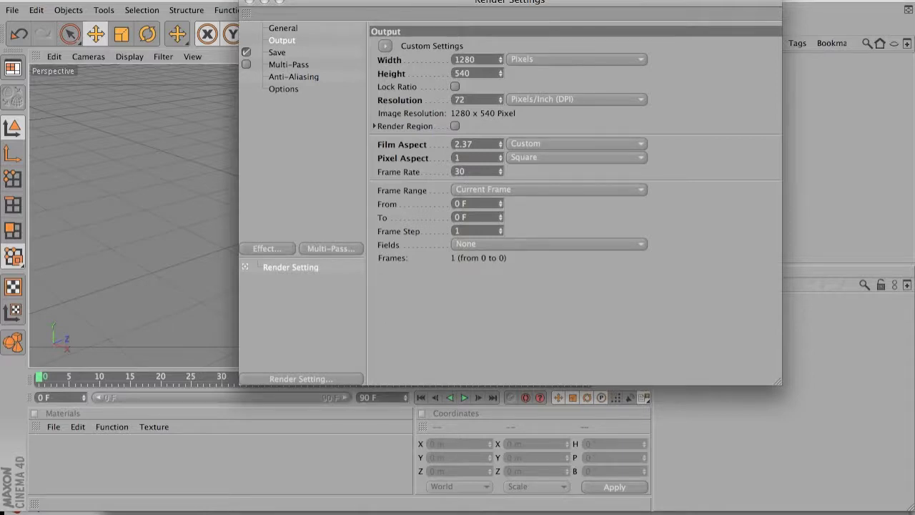
Step: Set the saved render image format to PNG and enable the alpha channel
click(277, 52)
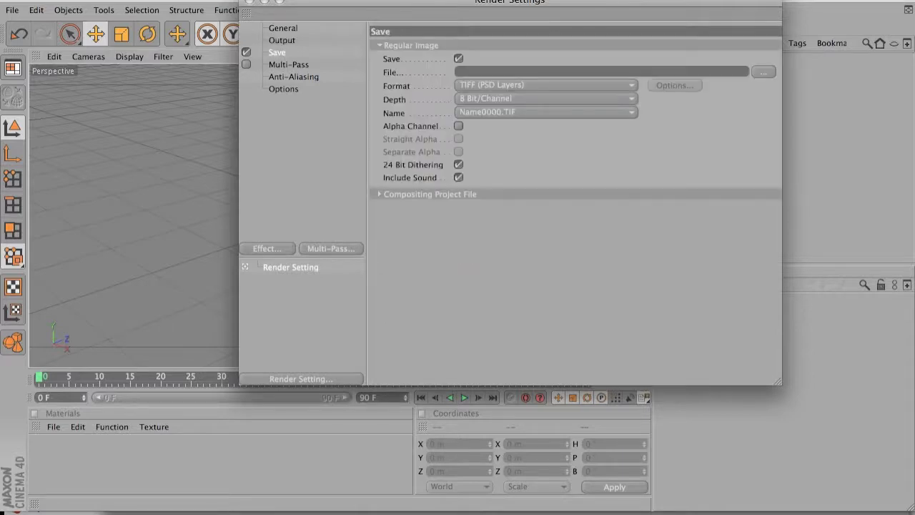
drag(429, 2, 298, 0)
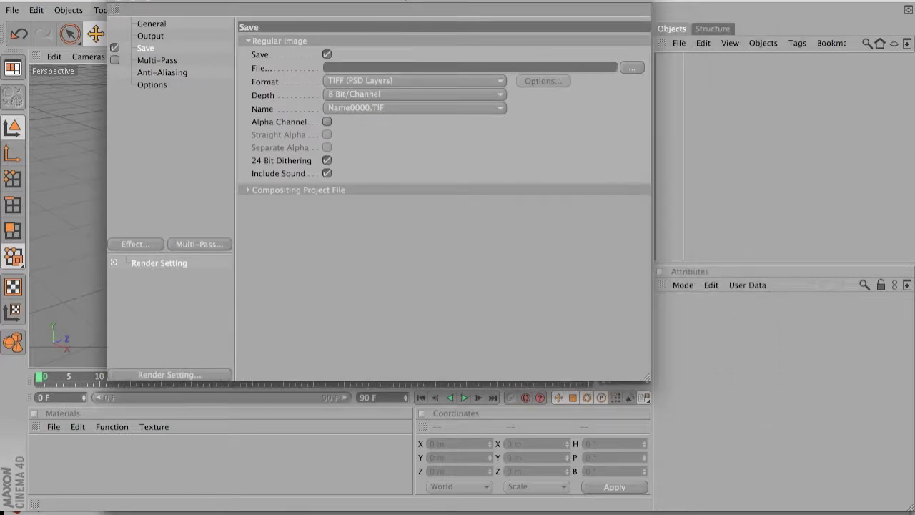
click(415, 81)
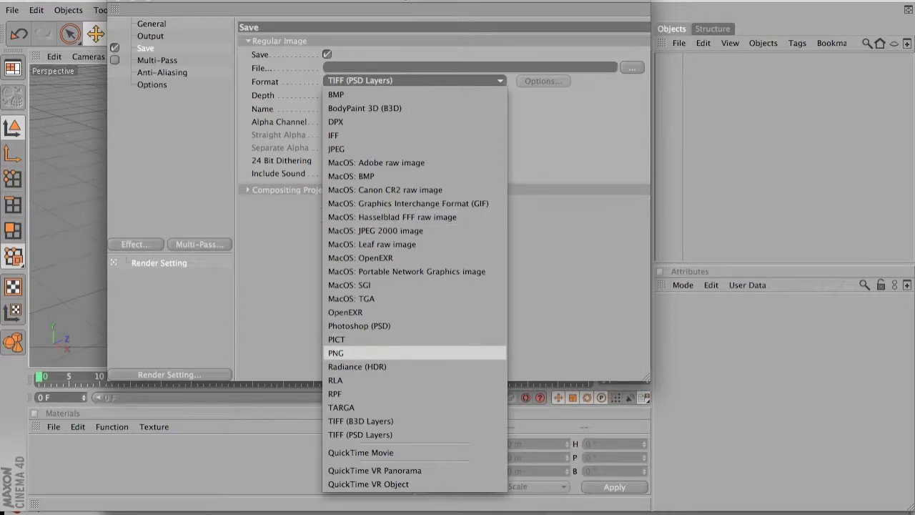
click(336, 352)
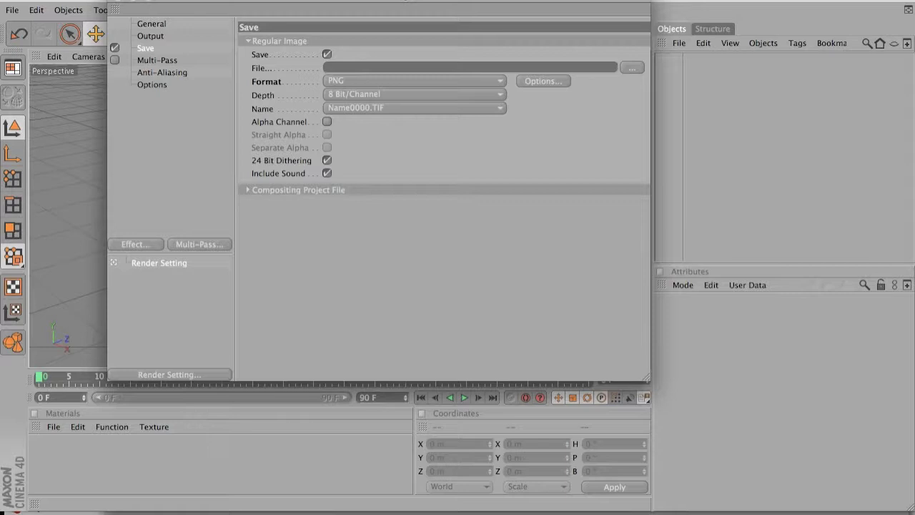
click(327, 121)
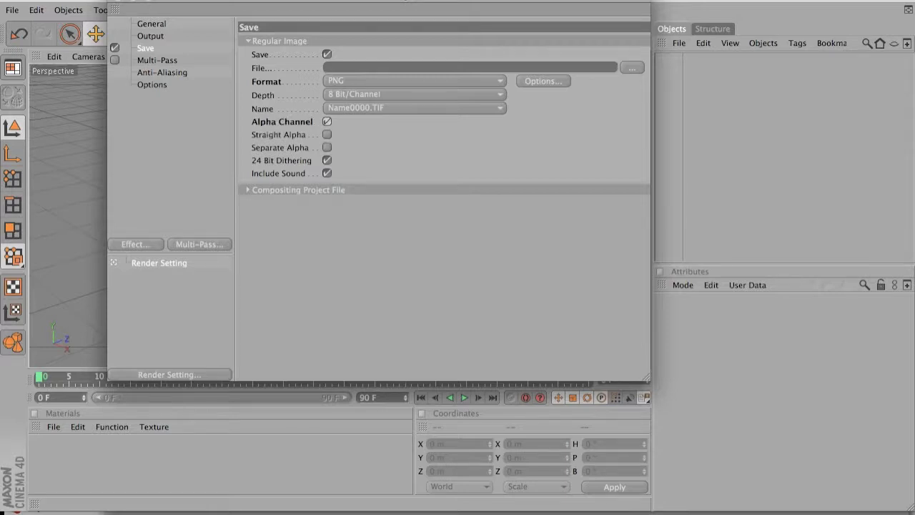
Step: Review the Options, Output, Anti-Aliasing, Multi-Pass, Save and General render settings, and close the render settings
click(152, 85)
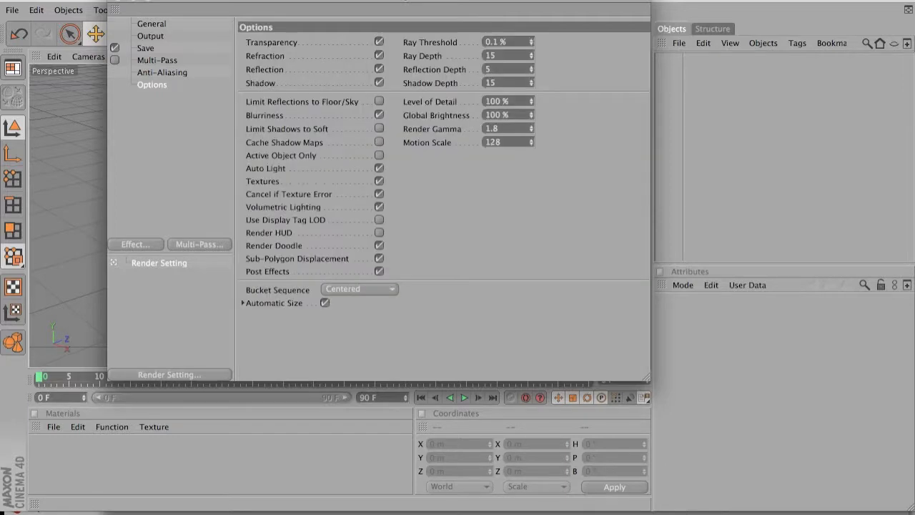
click(151, 24)
click(150, 36)
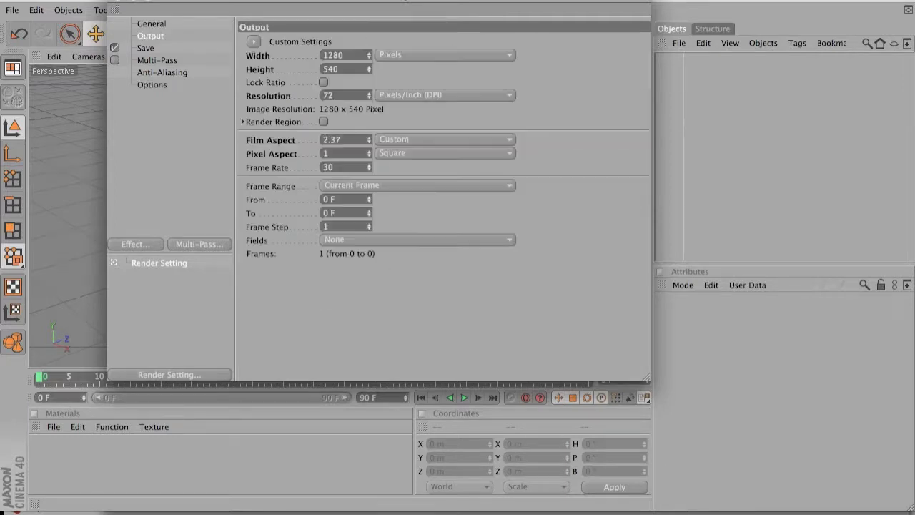
click(146, 48)
click(152, 85)
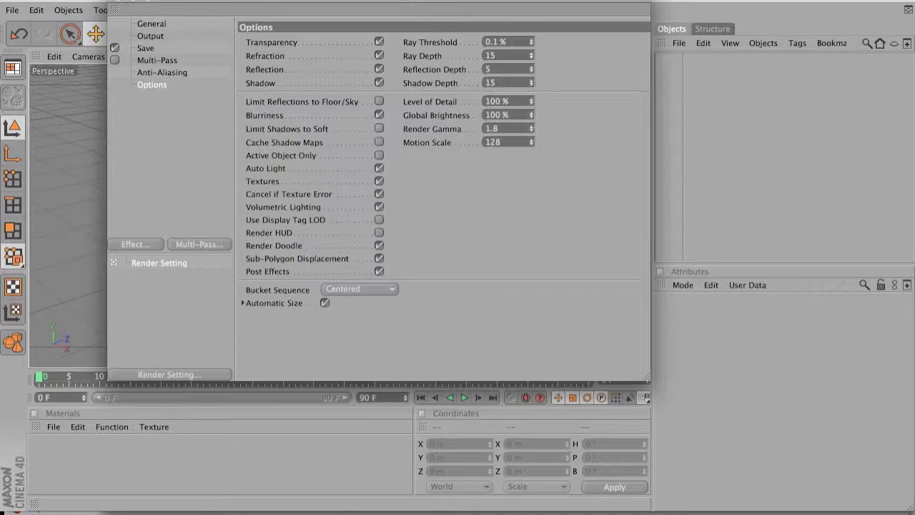
click(163, 73)
click(157, 60)
click(146, 48)
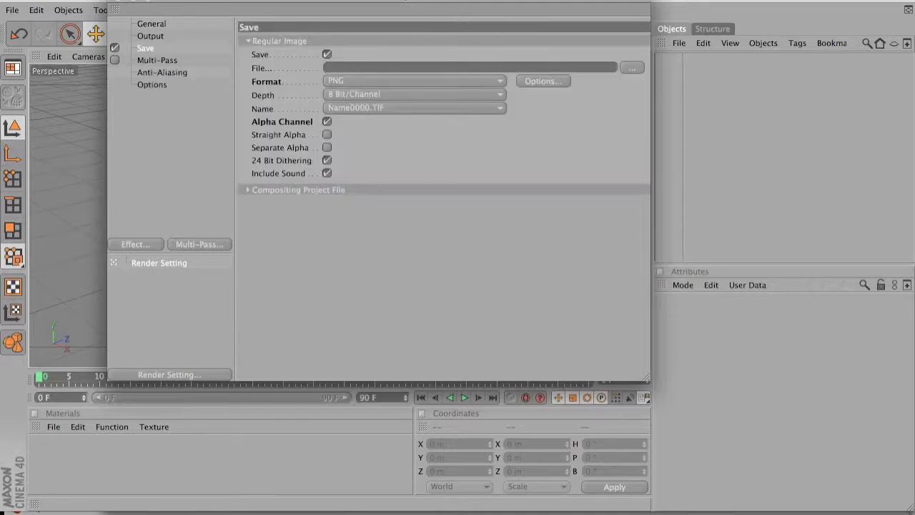
click(151, 36)
click(151, 25)
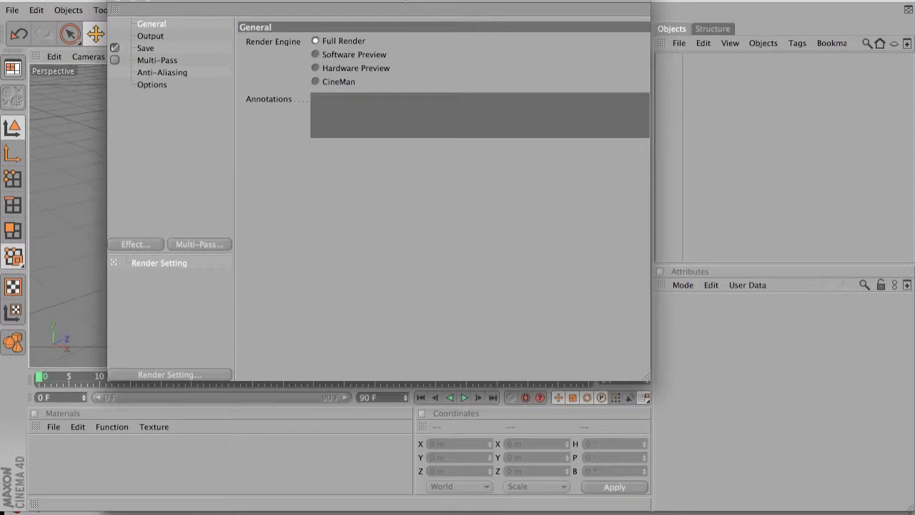
key(super+w)
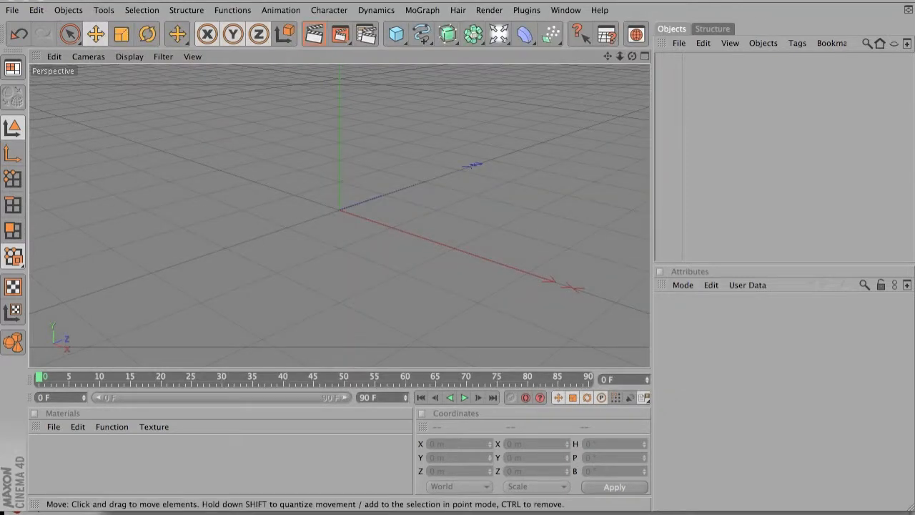
Step: Add a MoGraph Text Object to the scene and view it from the front
scroll(340, 214, down, 10)
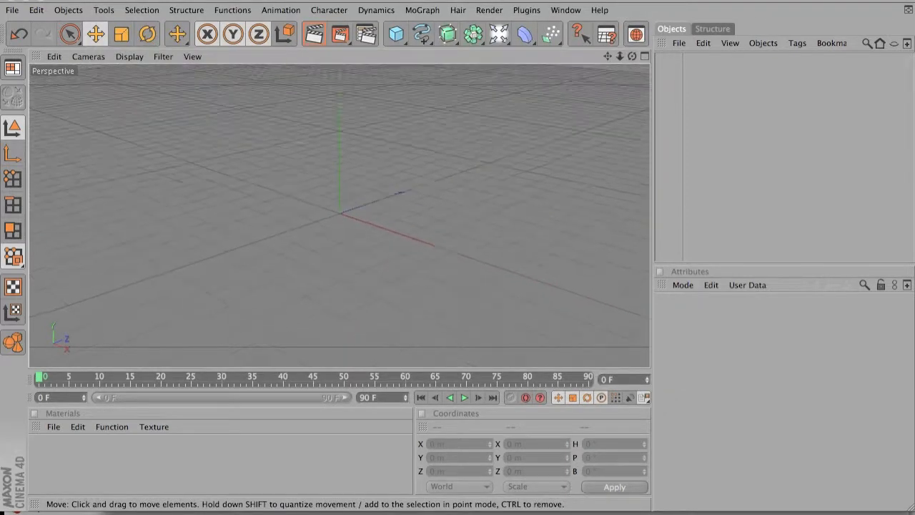
click(422, 10)
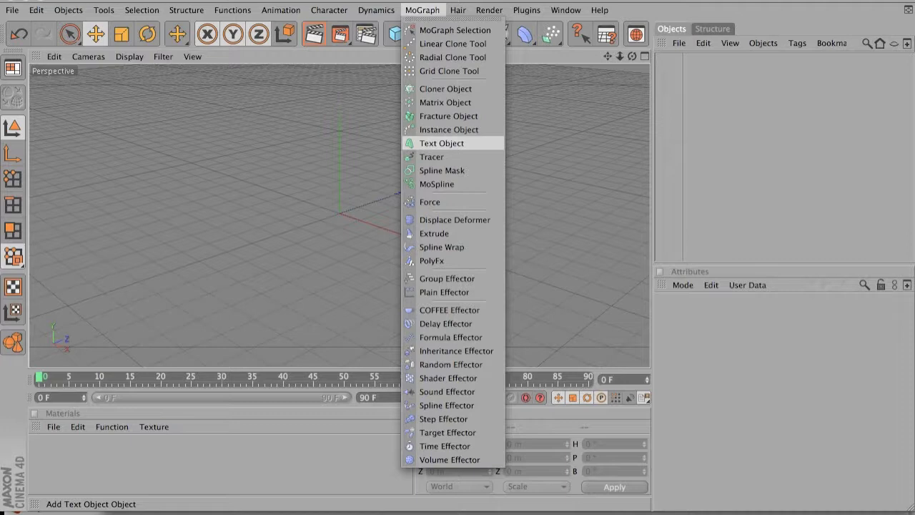
click(442, 144)
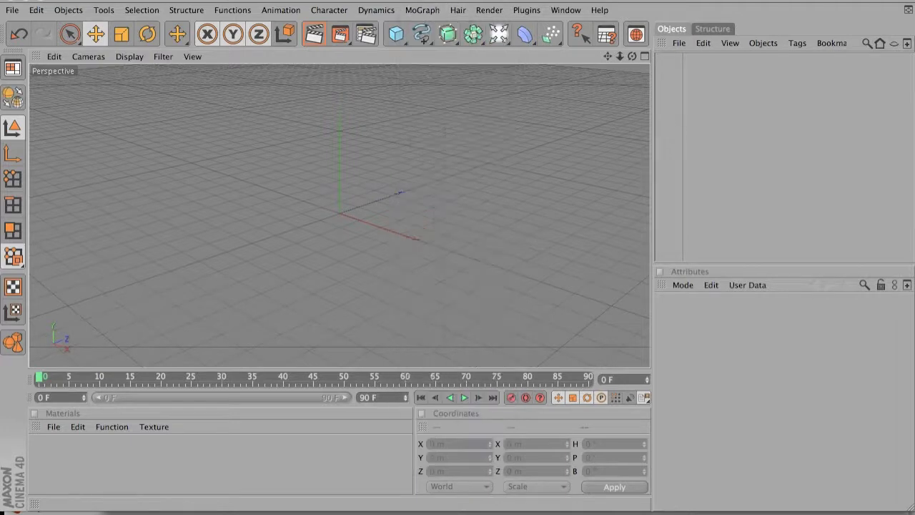
alt+drag(400, 215, 426, 209)
scroll(426, 209, up, 3)
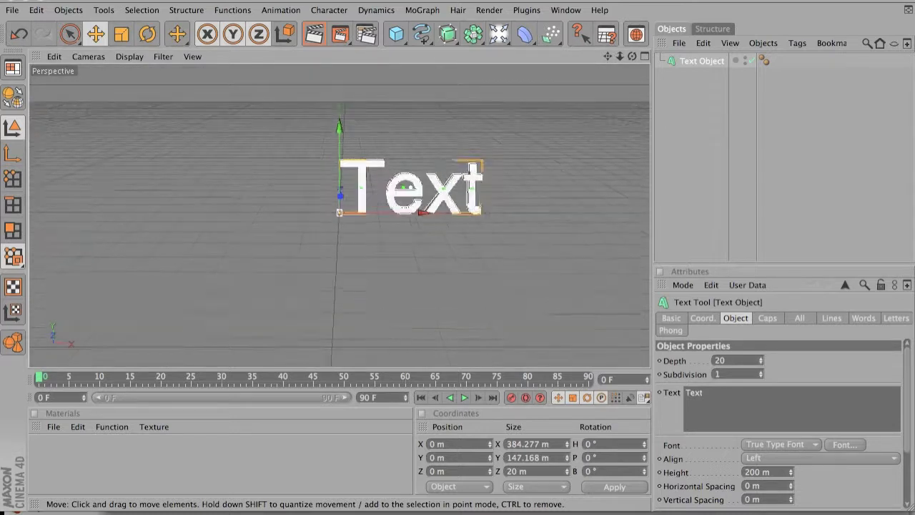
mouse_move(608, 55)
mouse_down()
mouse_move(517, 80)
mouse_move(557, 72)
mouse_move(559, 56)
mouse_move(607, 65)
mouse_move(593, 63)
mouse_up()
scroll(340, 215, up, 1)
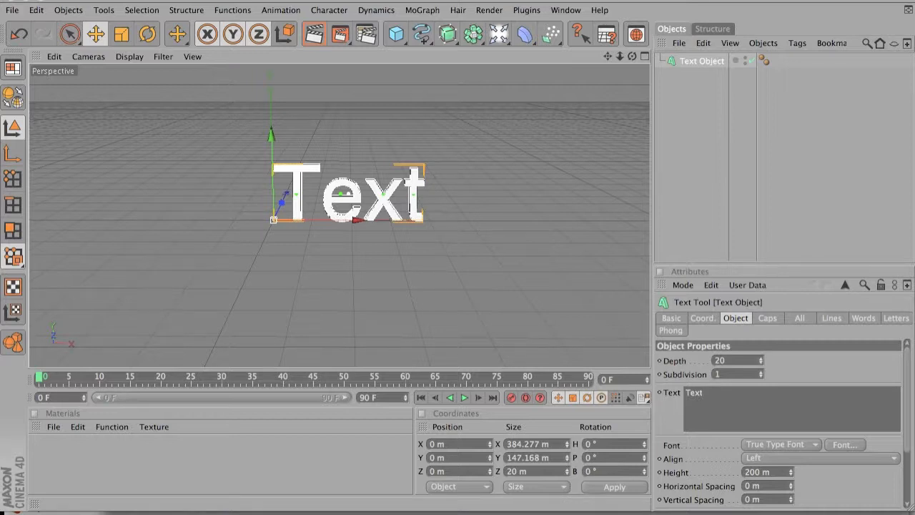
Step: Set the extrusion depth of the text object to 150
click(716, 360)
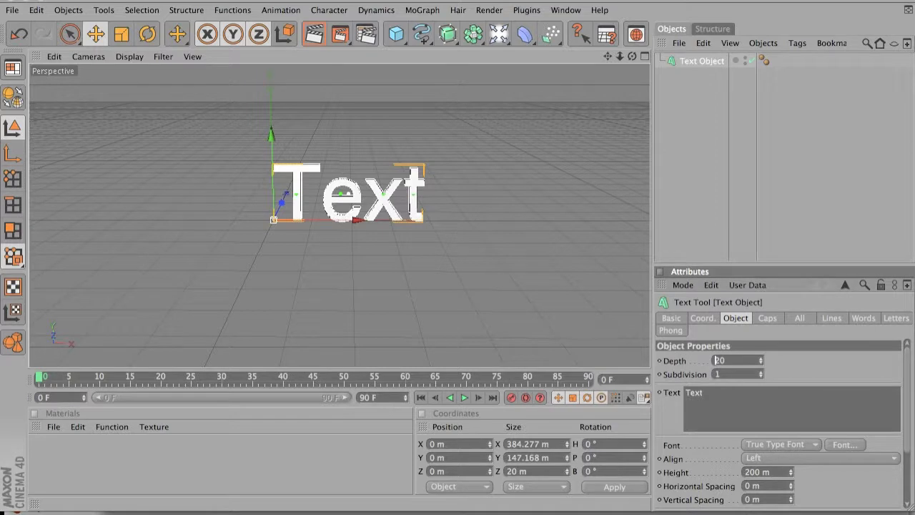
text(150)
key(Return)
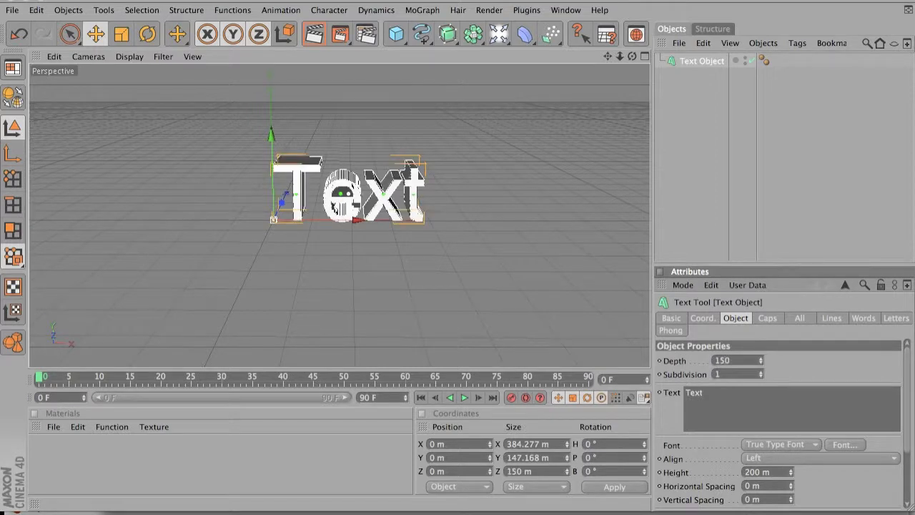
Step: Change the text object's wording to TUTORIAL and frame the whole word in the perspective view
alt+drag(335, 204, 334, 185)
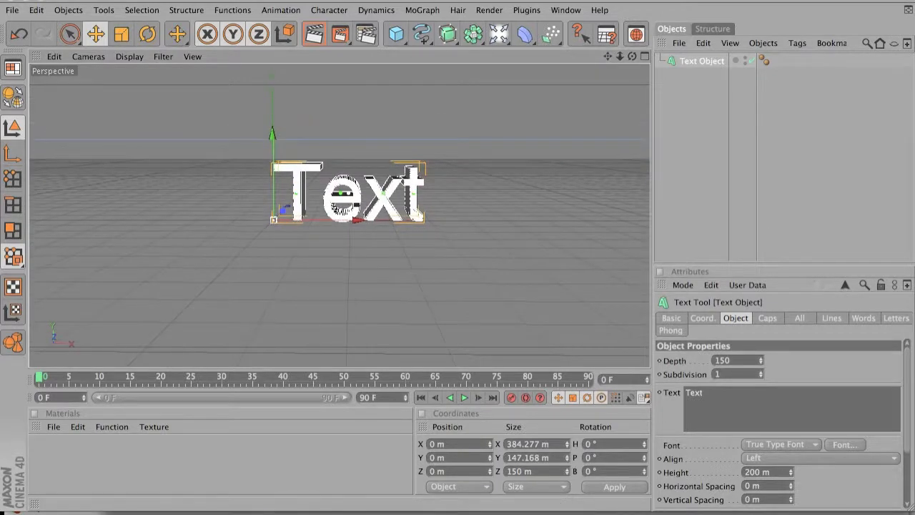
double_click(695, 393)
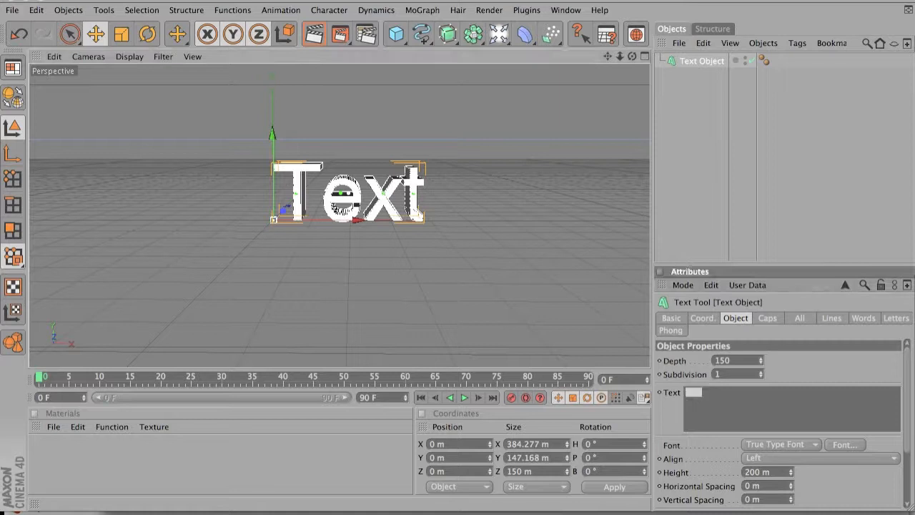
text(TUTORIAL)
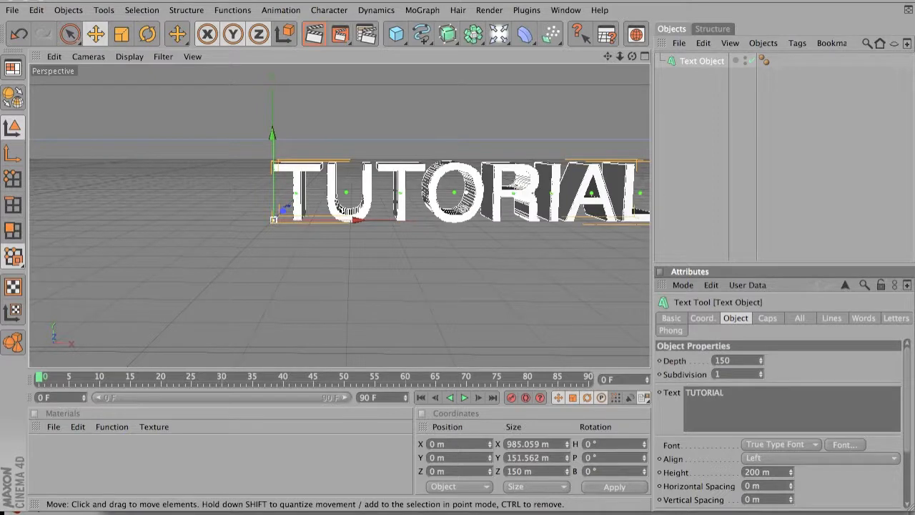
drag(608, 56, 513, 87)
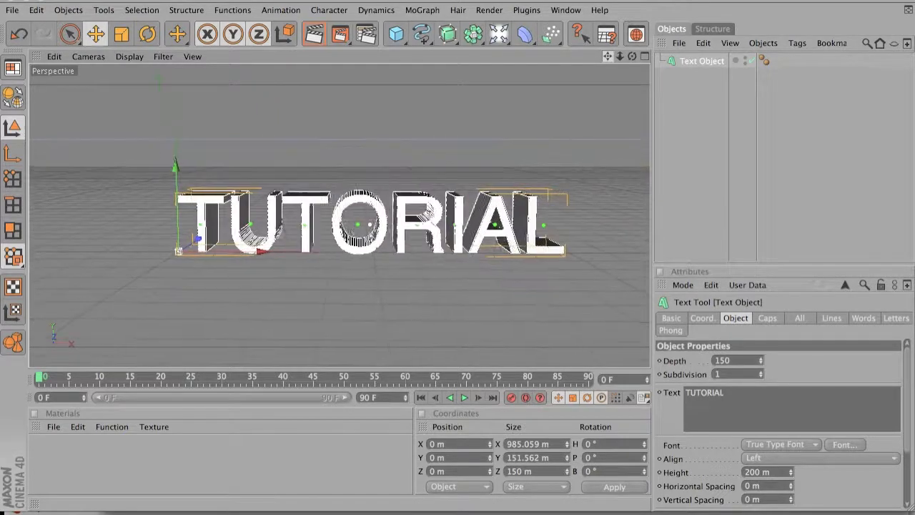
drag(632, 57, 592, 29)
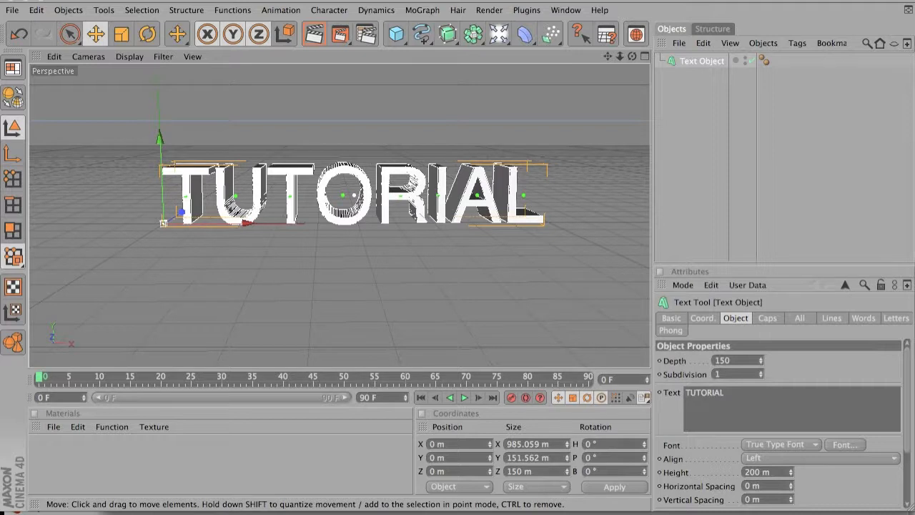
mouse_move(632, 57)
mouse_down()
mouse_move(632, 44)
mouse_move(632, 59)
mouse_up()
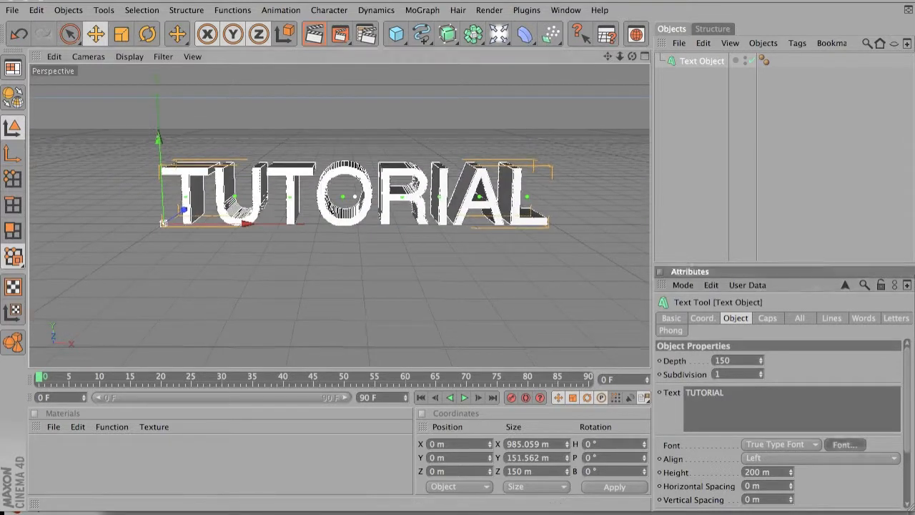
Step: Browse the installed font families and apply a heavier sans-serif font to the TUTORIAL text
click(845, 444)
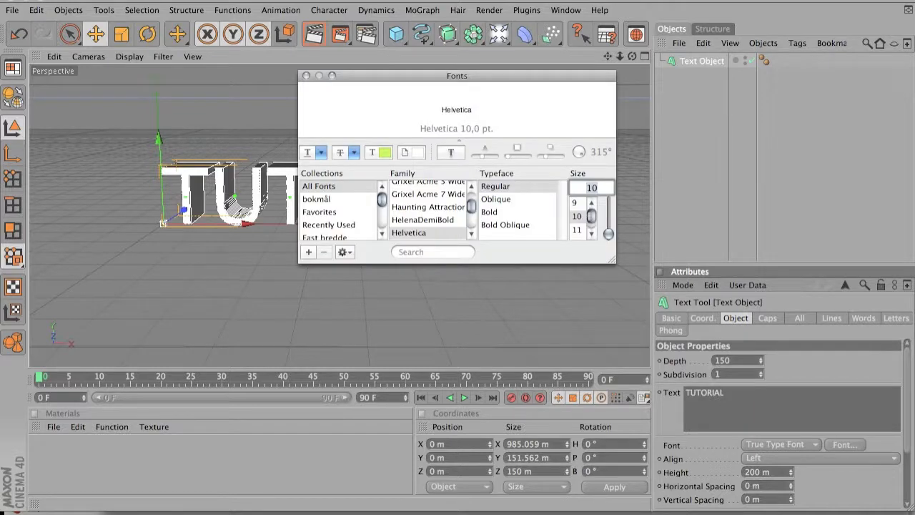
scroll(428, 207, down, 6)
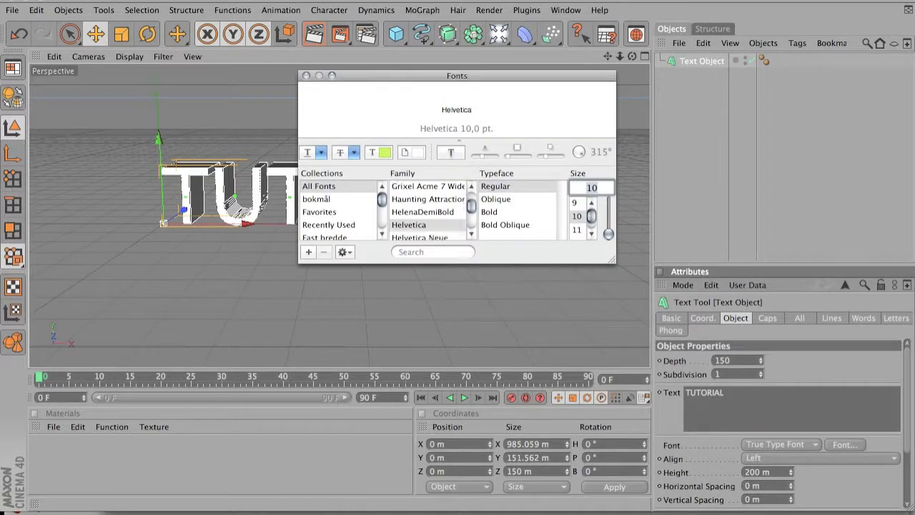
click(422, 203)
scroll(422, 203, down, 5)
click(421, 193)
scroll(421, 198, down, 6)
click(422, 199)
scroll(422, 200, down, 5)
click(423, 198)
scroll(424, 199, down, 5)
click(424, 204)
scroll(424, 202, down, 5)
click(423, 200)
scroll(423, 198, down, 5)
click(423, 197)
scroll(423, 199, up, 4)
click(424, 197)
scroll(423, 199, down, 2)
click(423, 204)
scroll(423, 204, up, 1)
scroll(423, 200, up, 10)
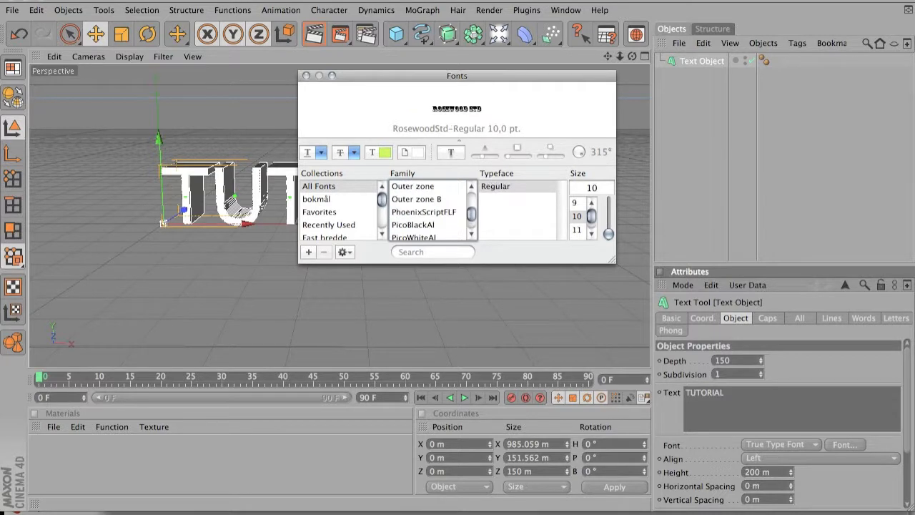
click(423, 192)
scroll(423, 193, up, 3)
scroll(429, 208, down, 3)
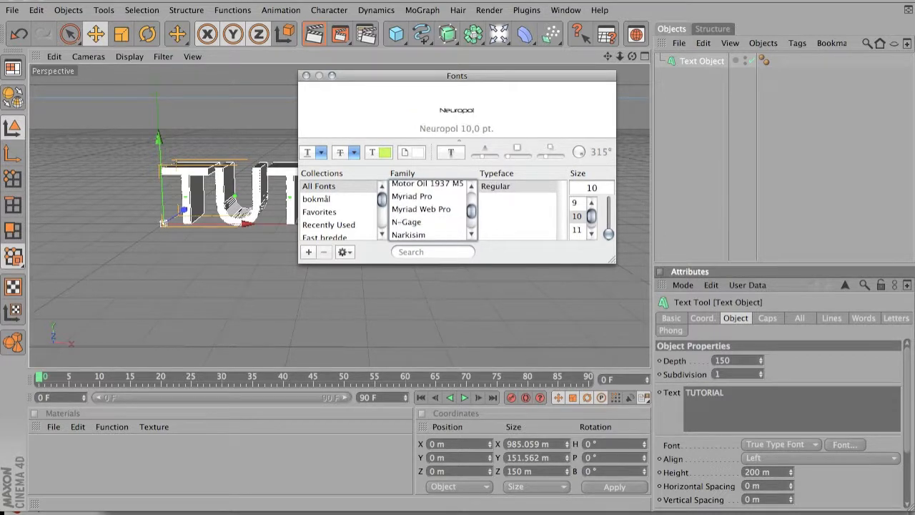
click(426, 185)
click(306, 75)
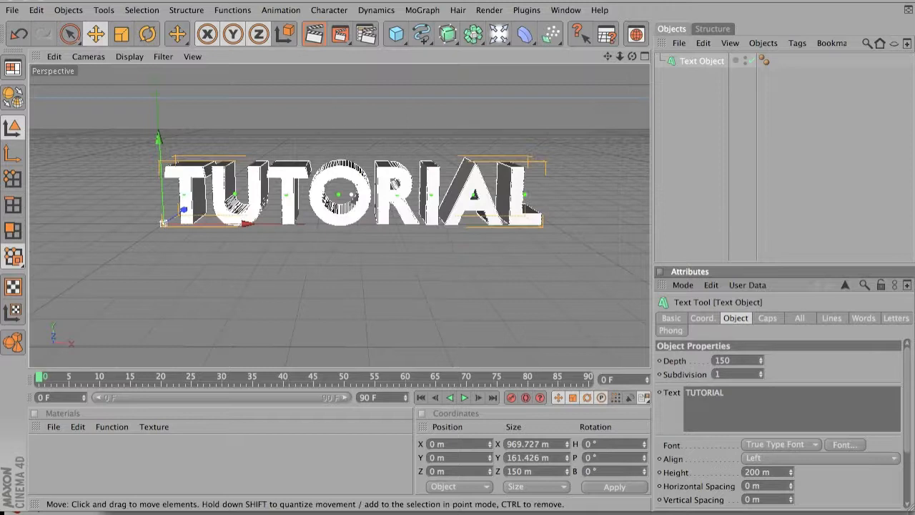
Step: Set the text object's start cap to Fillet Cap with a 10 m radius
drag(608, 56, 635, 58)
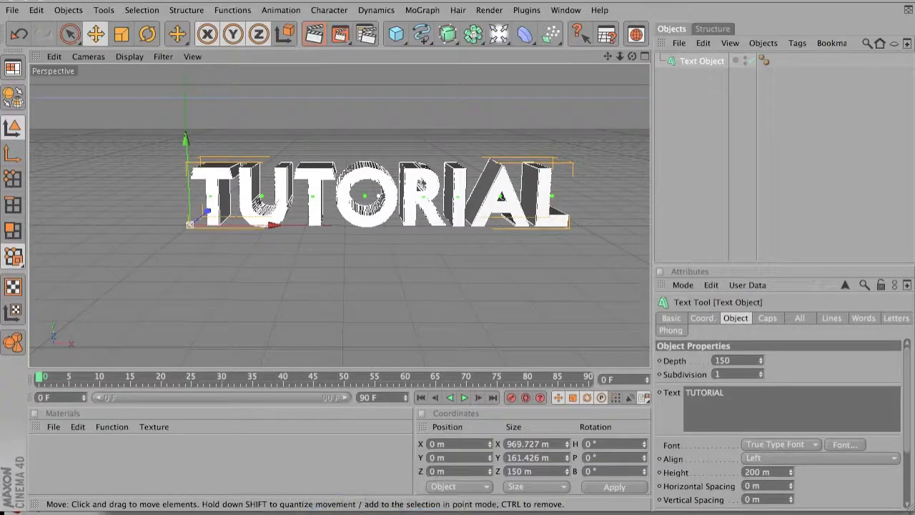
drag(607, 57, 597, 65)
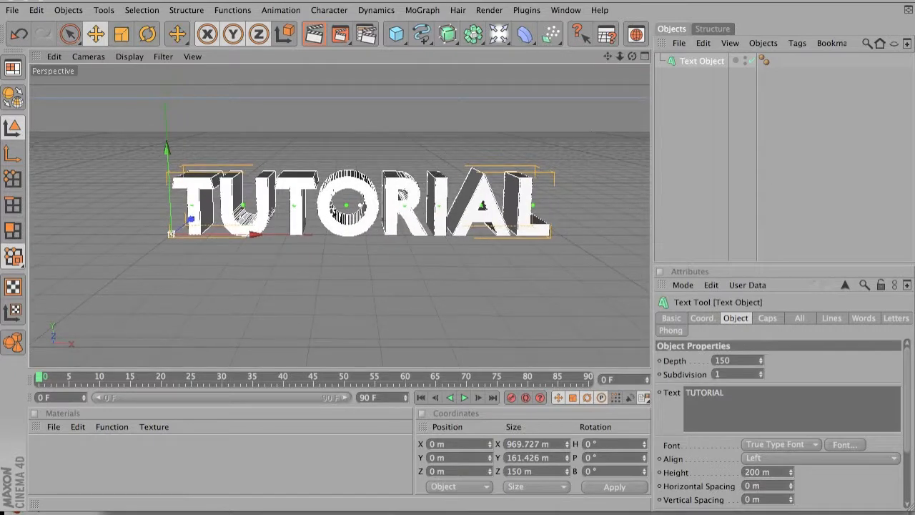
click(767, 318)
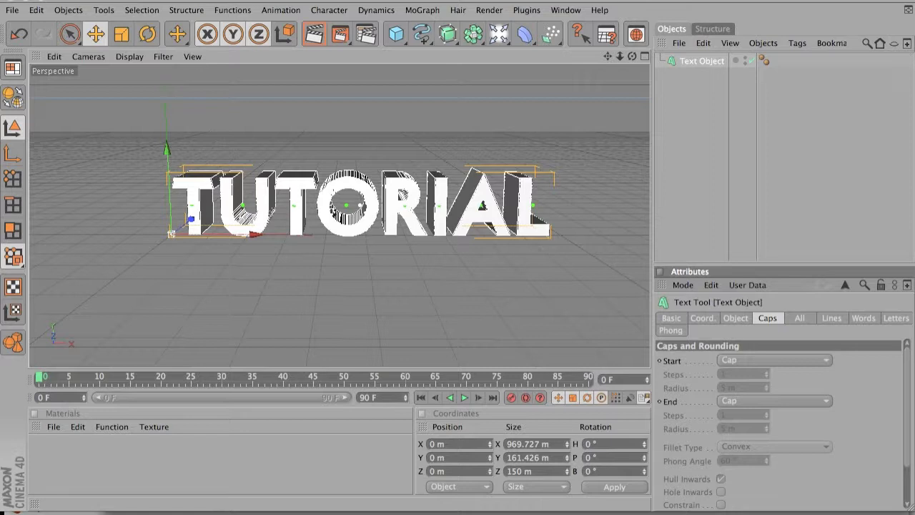
click(774, 360)
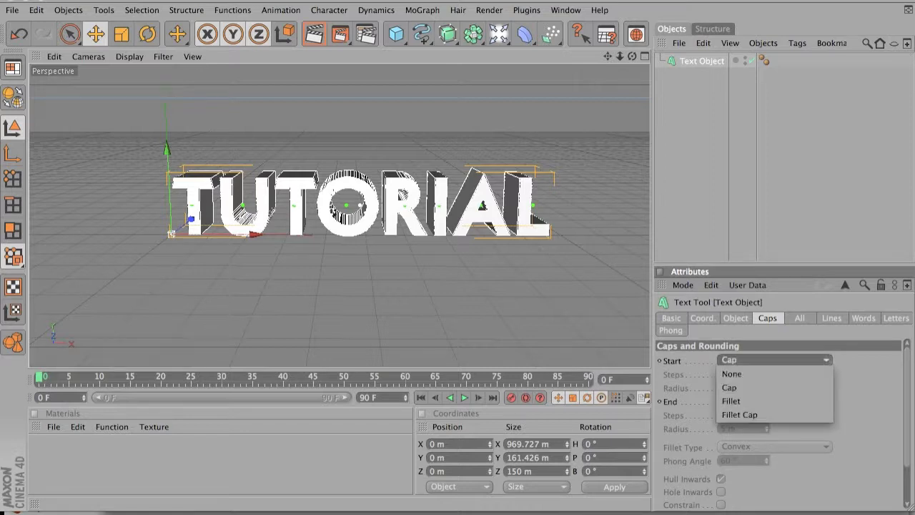
click(740, 415)
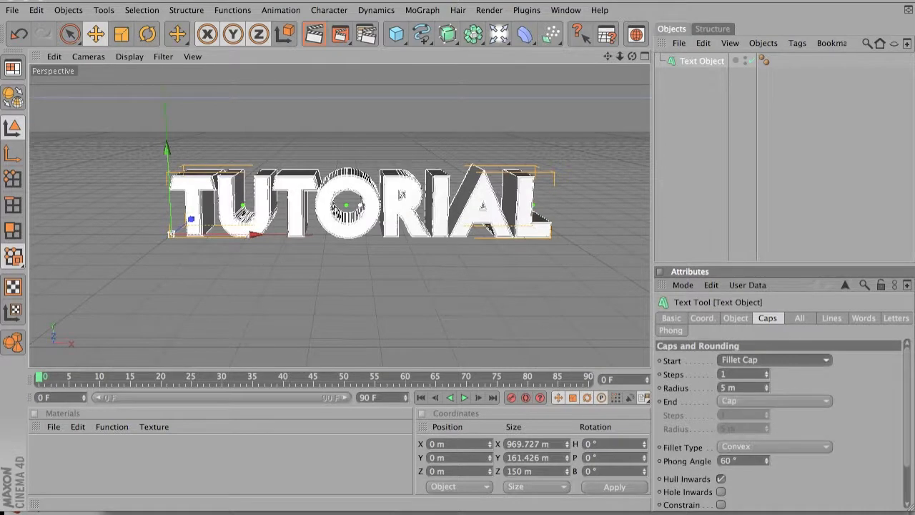
click(722, 388)
key(BackSpace)
text(10)
key(Return)
Step: Set the text object's end cap to Fillet Cap with a 10 m radius and preview the rendered view
click(774, 400)
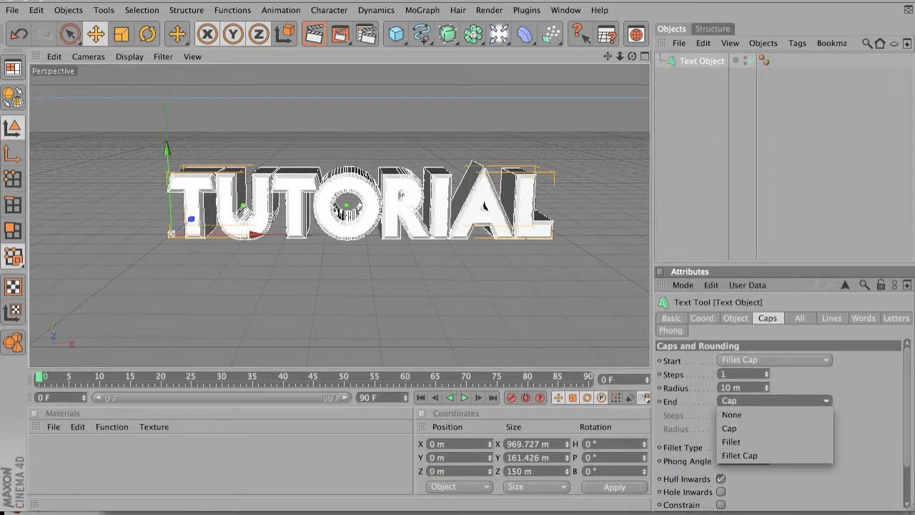
click(744, 454)
click(726, 428)
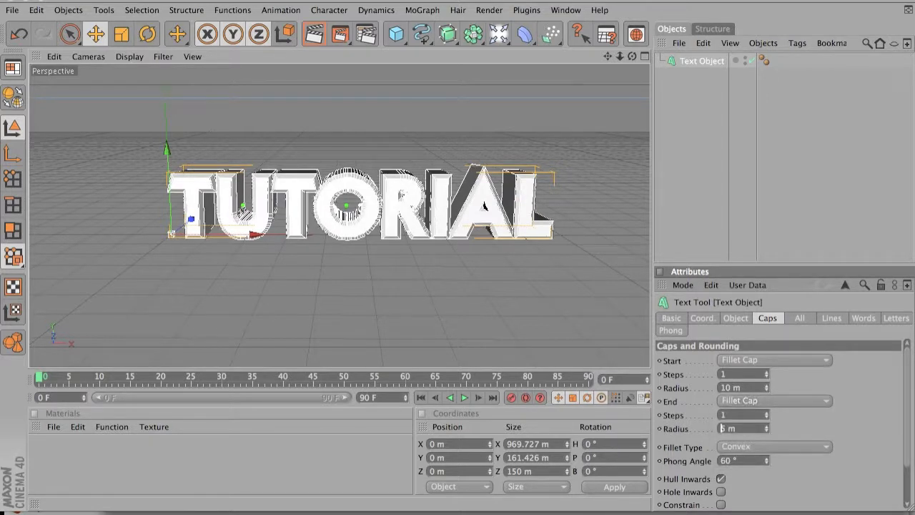
key(BackSpace)
text(10)
key(Return)
key(ctrl+r)
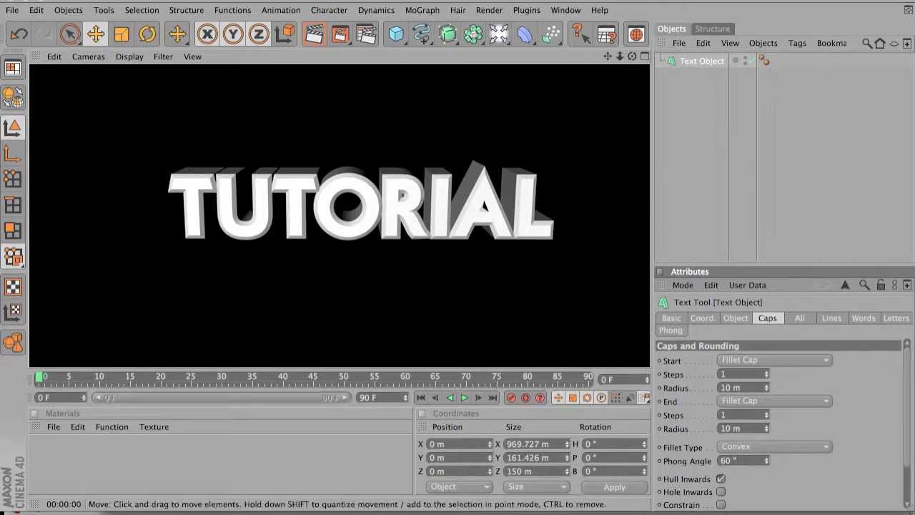
click(484, 207)
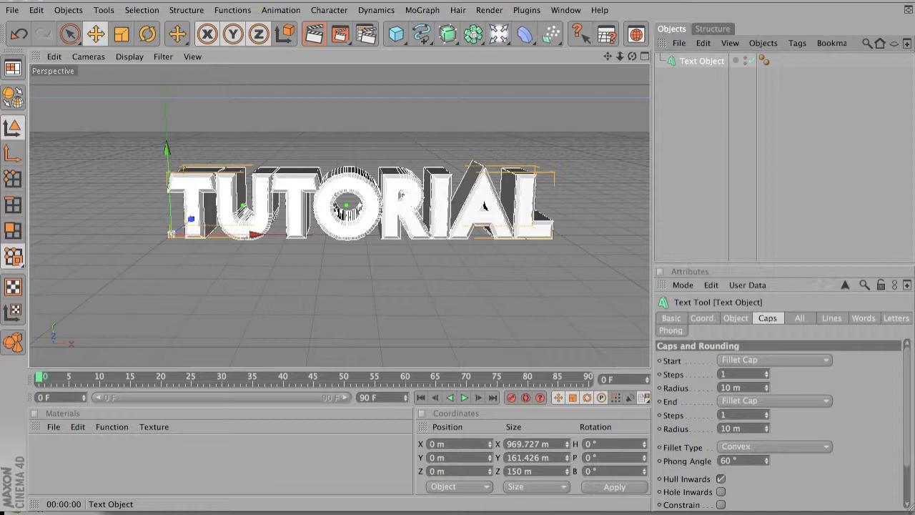
Step: Duplicate the text object and shift the copy back along Z to about 52 m
key(ctrl+v)
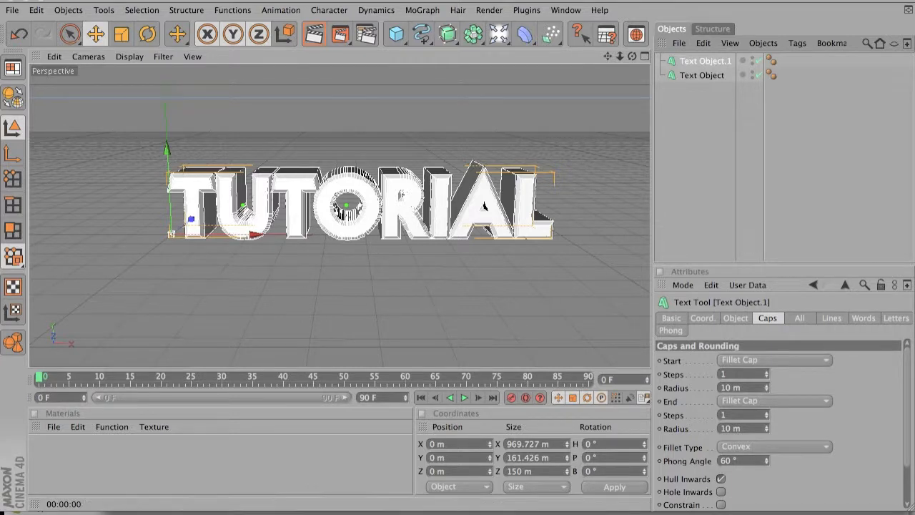
click(645, 56)
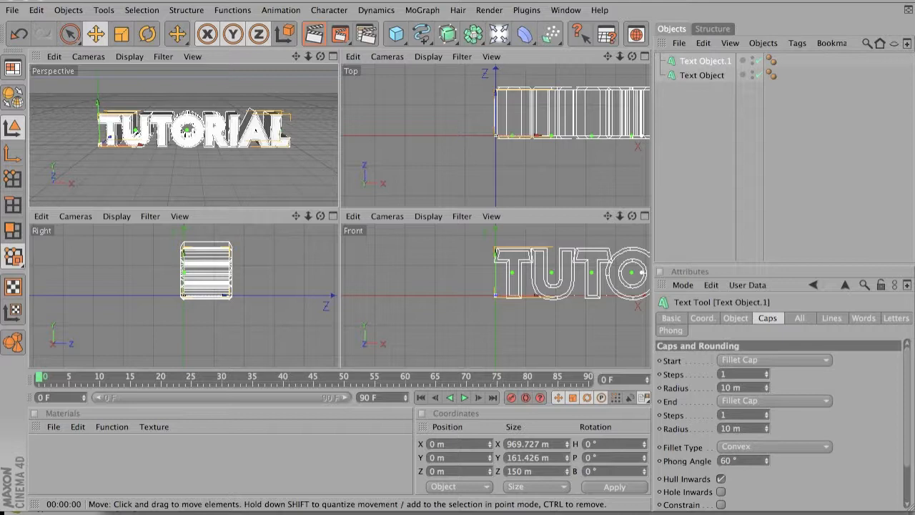
drag(496, 93, 496, 78)
drag(495, 125, 496, 121)
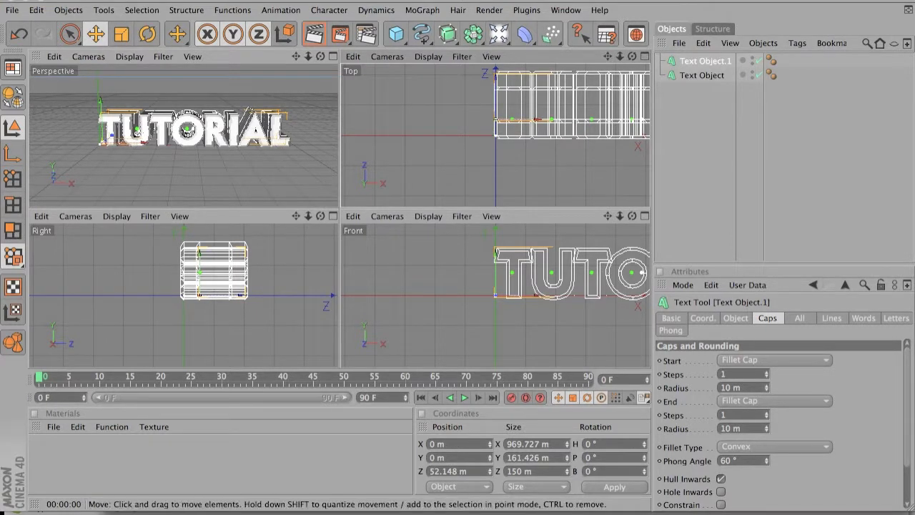
middle_click(186, 130)
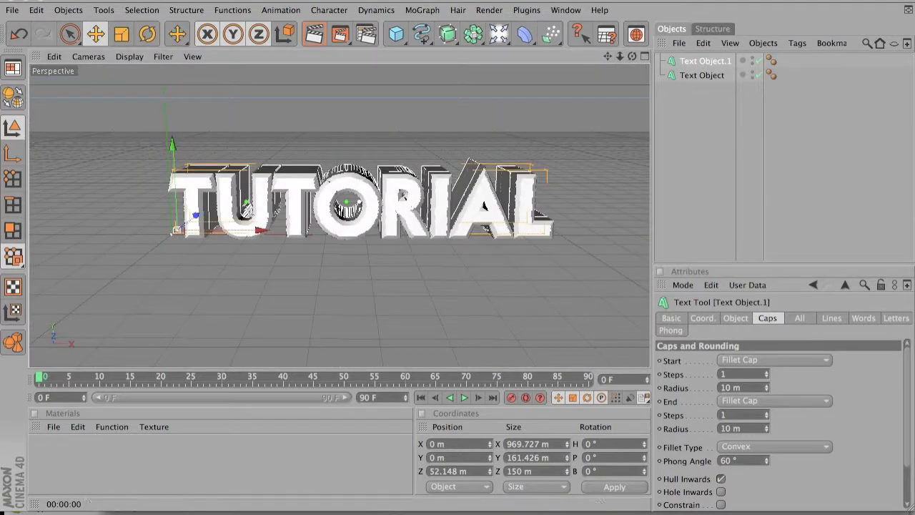
Step: Set the start cap radius of the rear text copy to 15 m
click(730, 388)
key(BackSpace)
text(5)
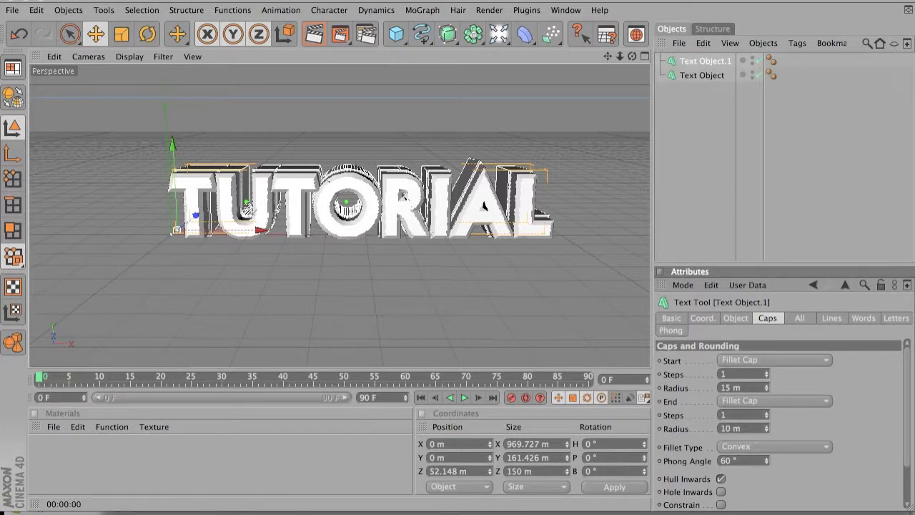
Step: Create a new material and open it for editing beside the text
click(53, 427)
click(85, 259)
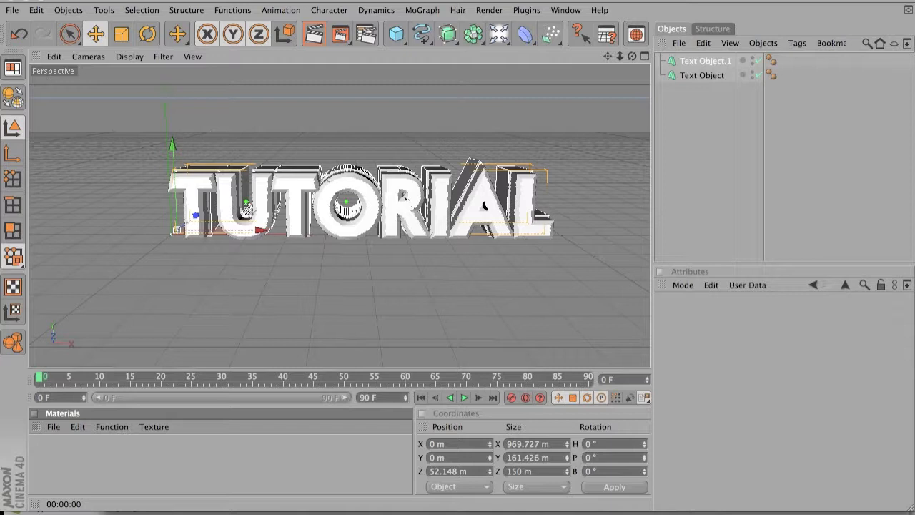
click(54, 427)
click(81, 259)
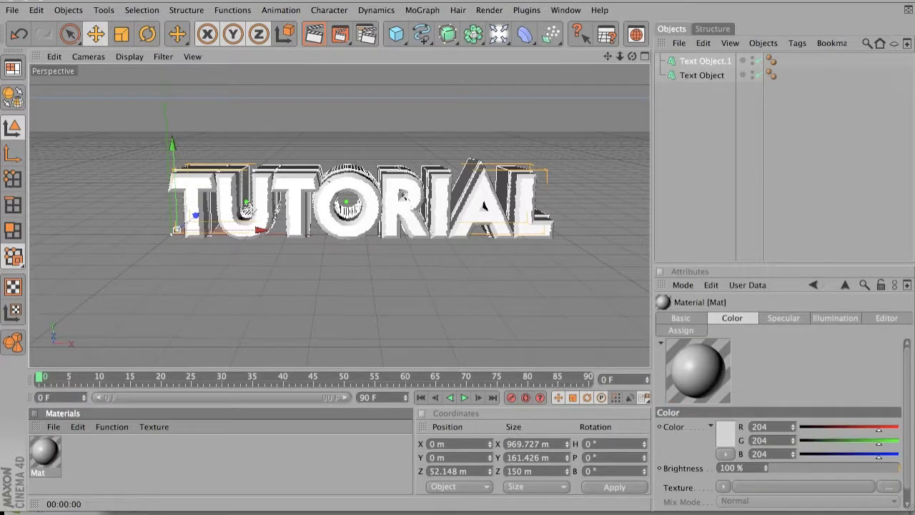
double_click(45, 452)
drag(322, 71, 616, 71)
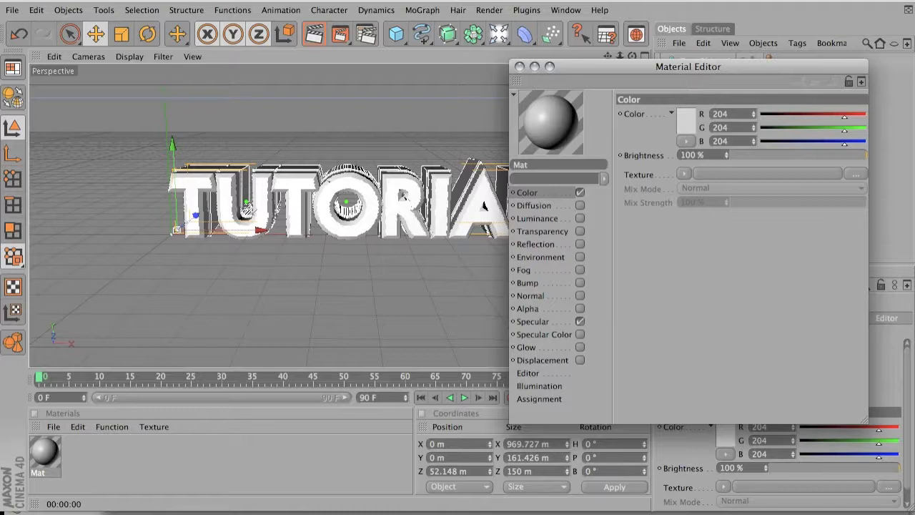
Step: Set the material's color to light grey (RGB 202) and enable reflection at 24 % brightness
click(685, 120)
drag(684, 119, 601, 97)
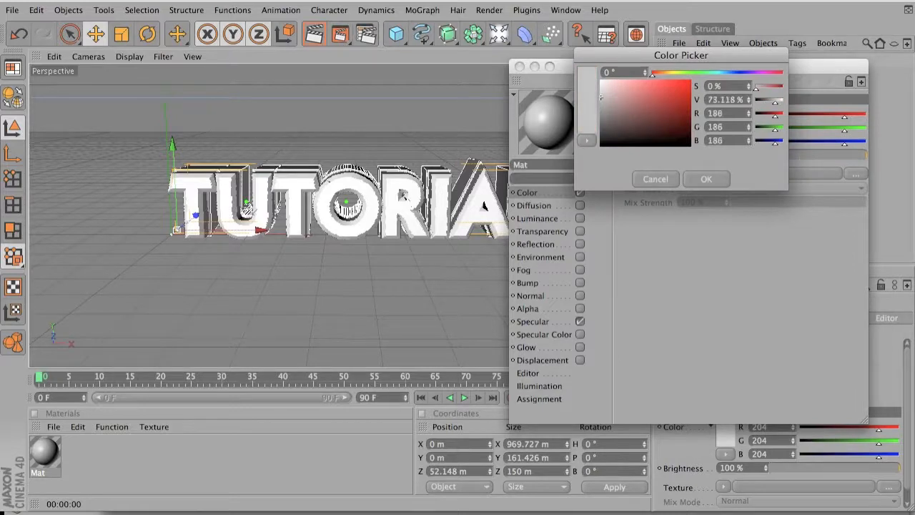
click(706, 179)
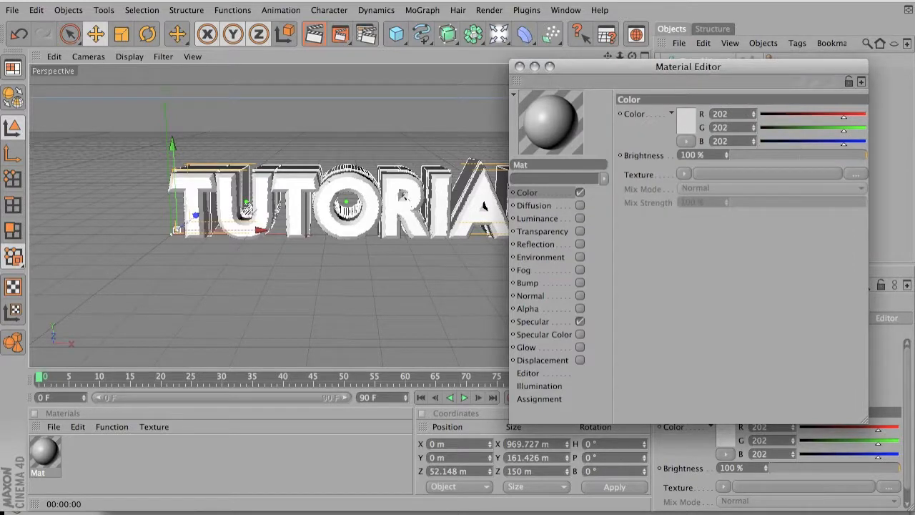
click(580, 244)
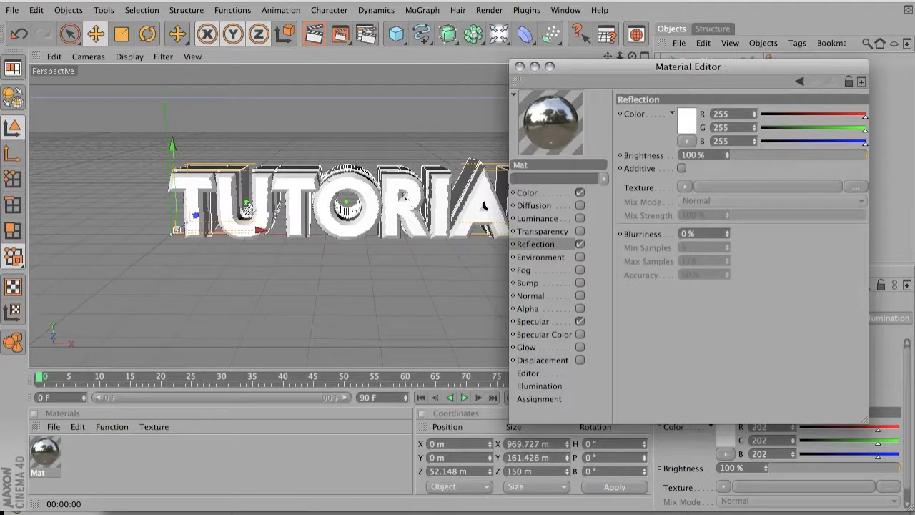
mouse_move(866, 155)
mouse_down()
mouse_move(755, 155)
mouse_move(765, 155)
mouse_up()
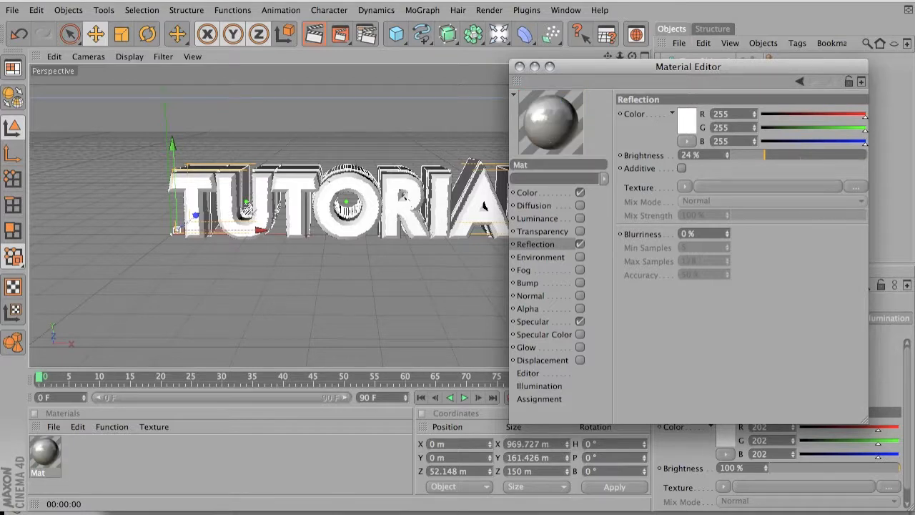
Step: Increase the light grey material's specular height and apply the material to the front TUTORIAL text
click(533, 322)
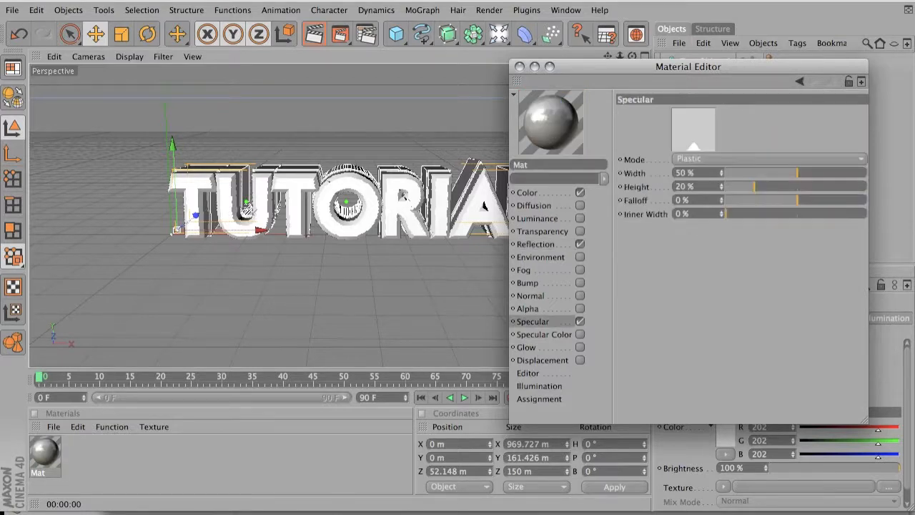
drag(754, 186, 783, 186)
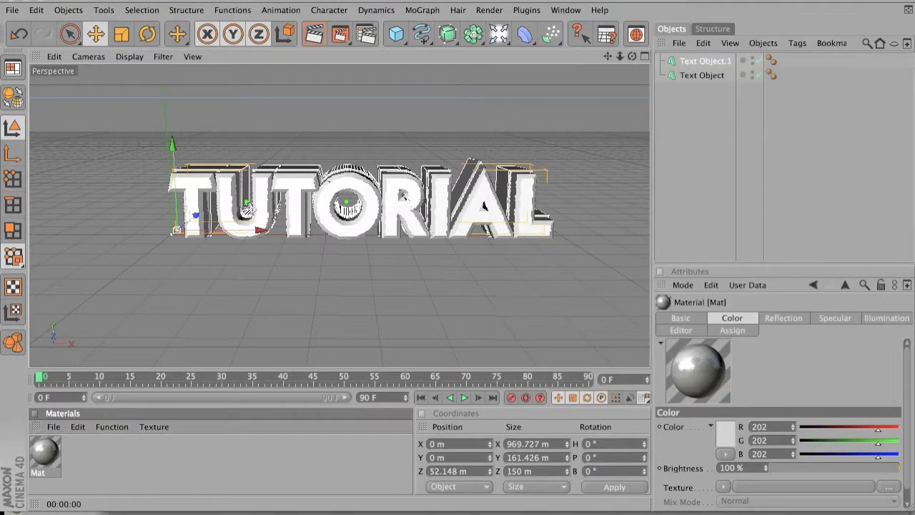
drag(45, 454, 485, 207)
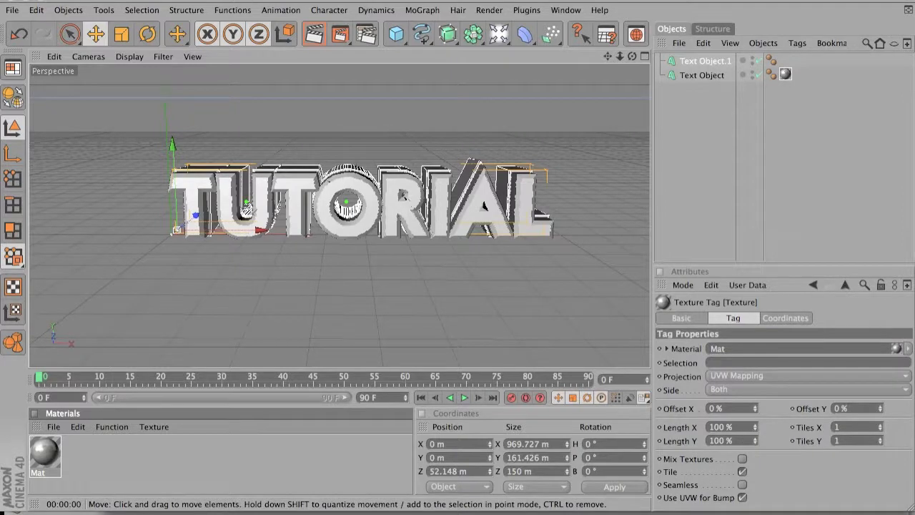
Step: Create a second material with a dark grey color (RGB 84)
click(53, 427)
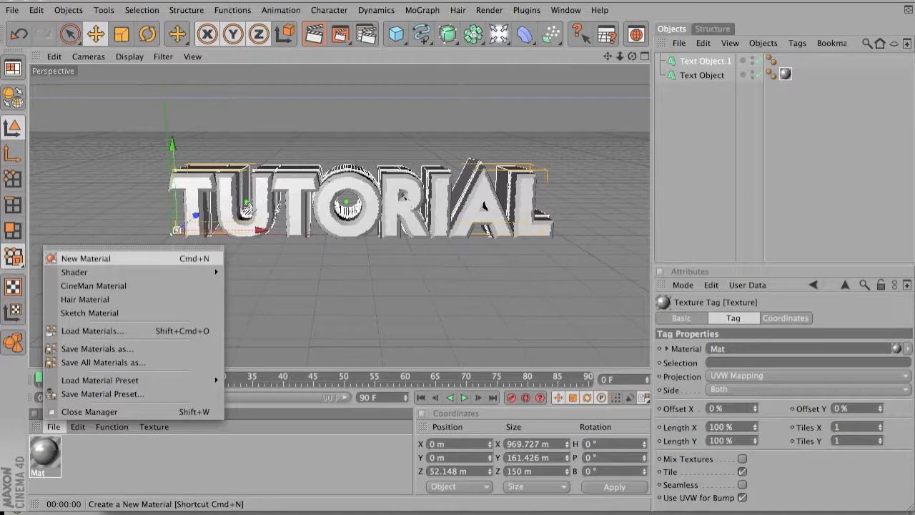
click(86, 258)
double_click(45, 452)
drag(357, 71, 695, 63)
click(571, 190)
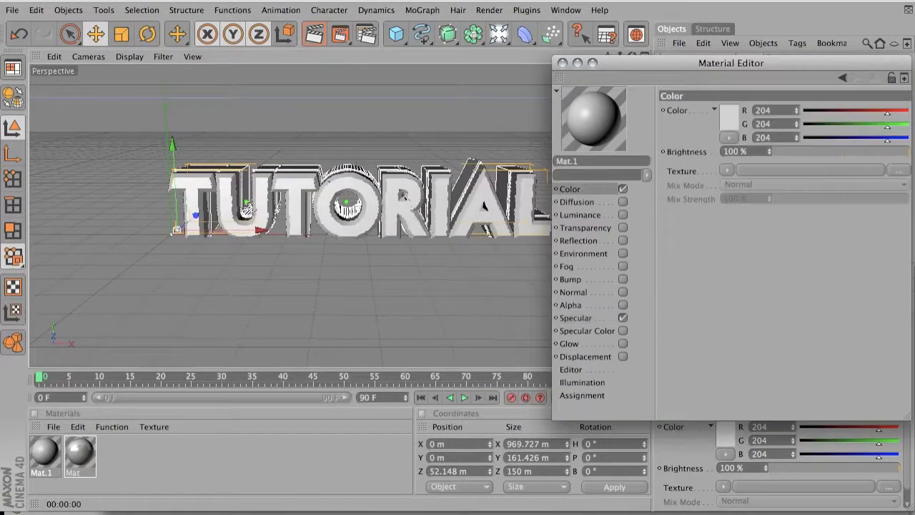
click(730, 118)
drag(668, 115, 655, 127)
key(Return)
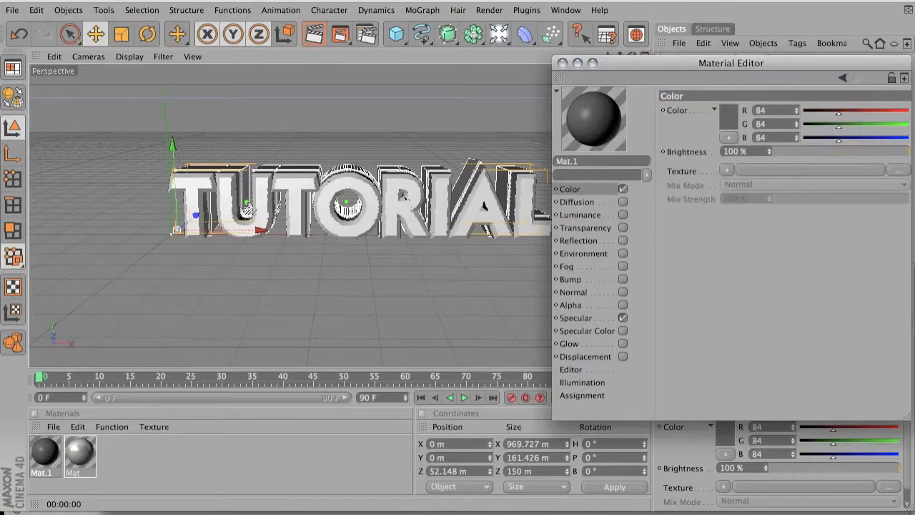
Step: Enable reflection on the dark grey material and lower its brightness to about 8 %
click(578, 241)
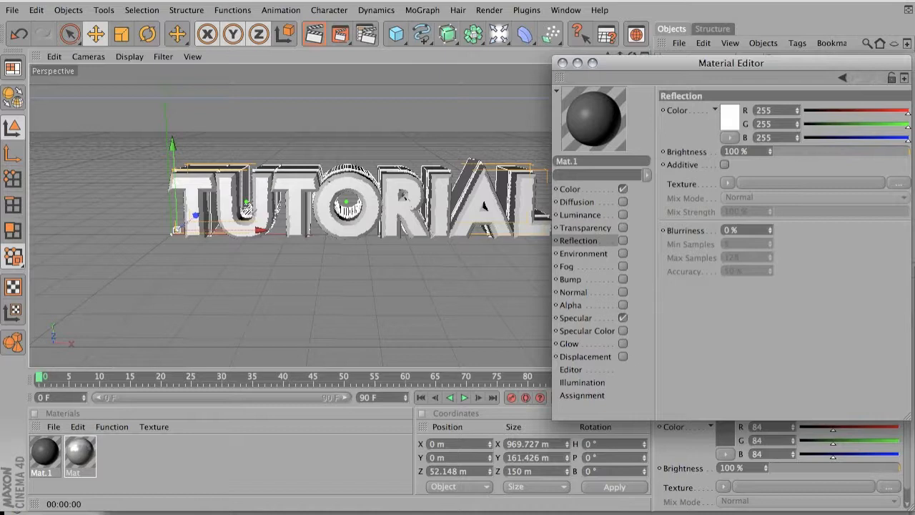
click(623, 241)
drag(907, 151, 784, 151)
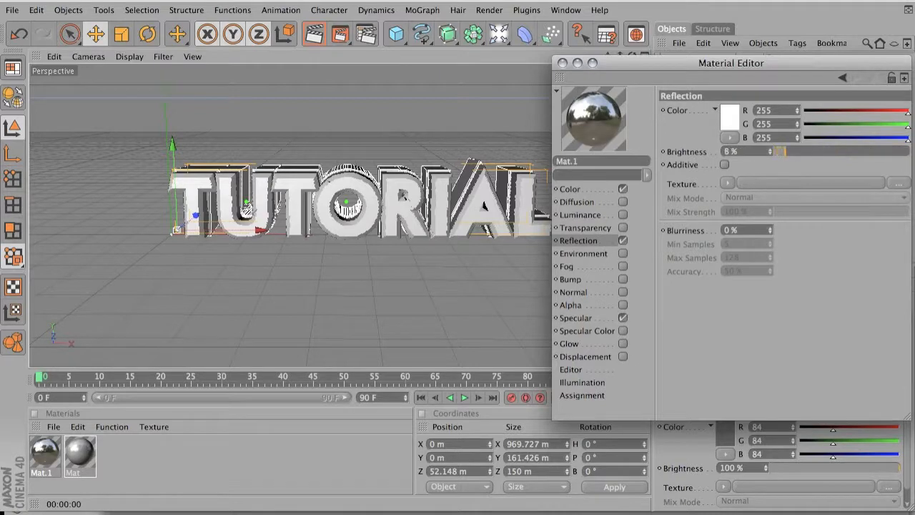
Step: Apply the dark grey material to the rear text copy and preview the rendered view
click(562, 63)
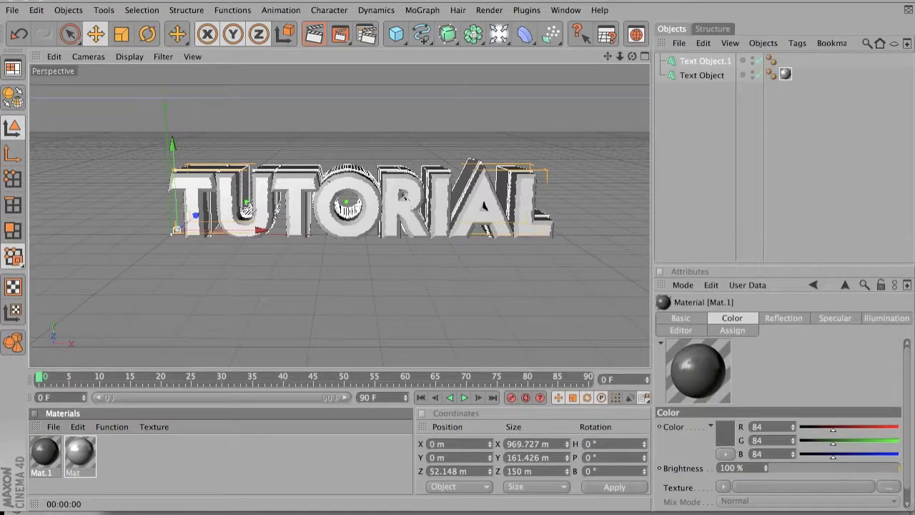
drag(45, 453, 705, 61)
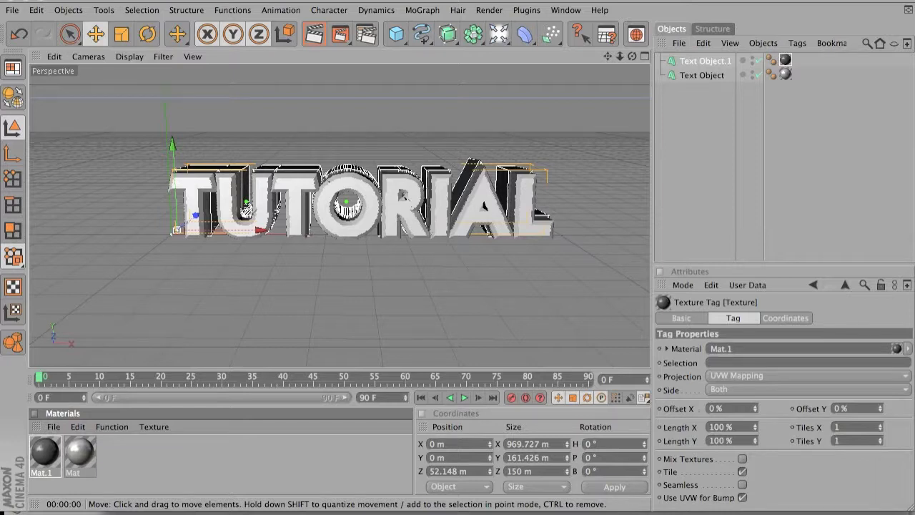
key(ctrl+r)
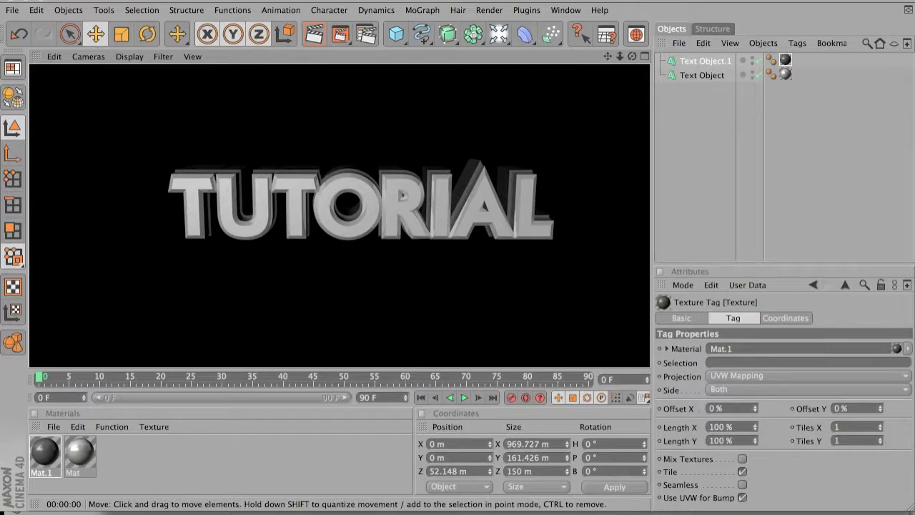
Step: Add an omni light and place it in front of the text at about X 497 m, Y 217 m, Z -442 m
click(499, 34)
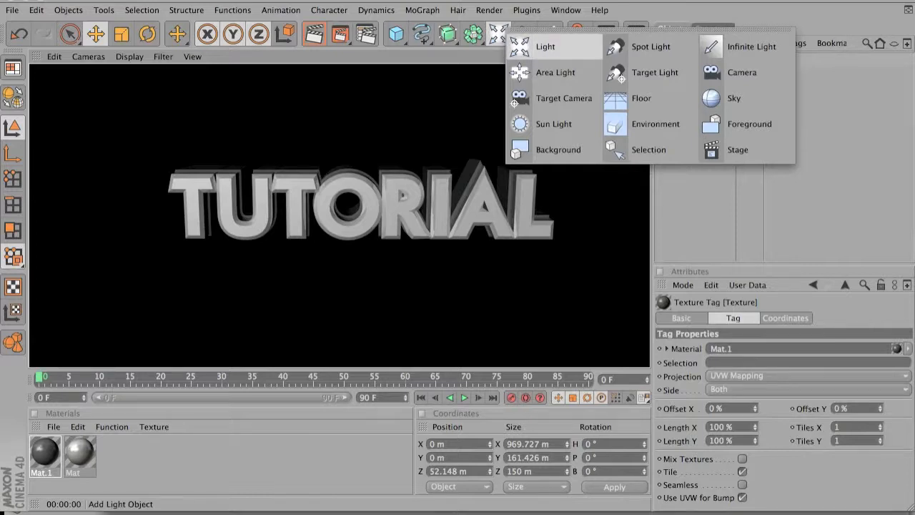
click(543, 47)
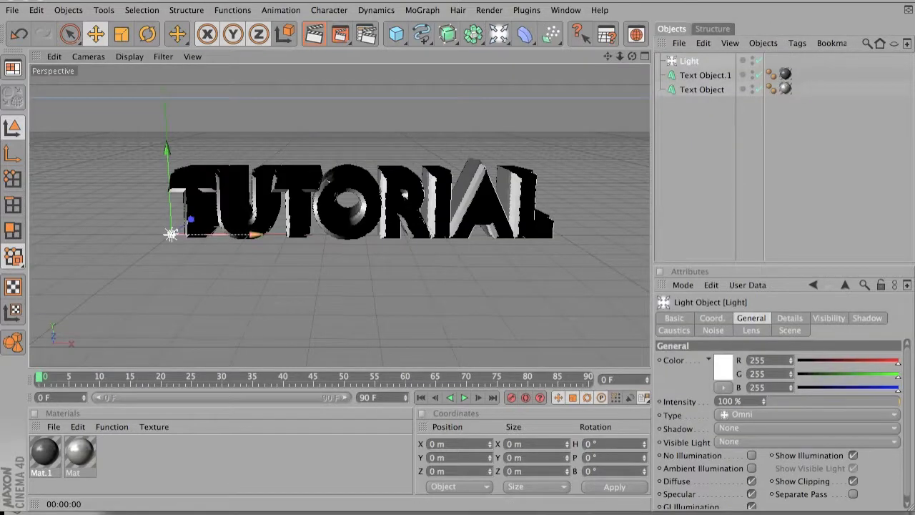
drag(171, 234, 104, 285)
drag(189, 286, 454, 286)
drag(371, 207, 371, 90)
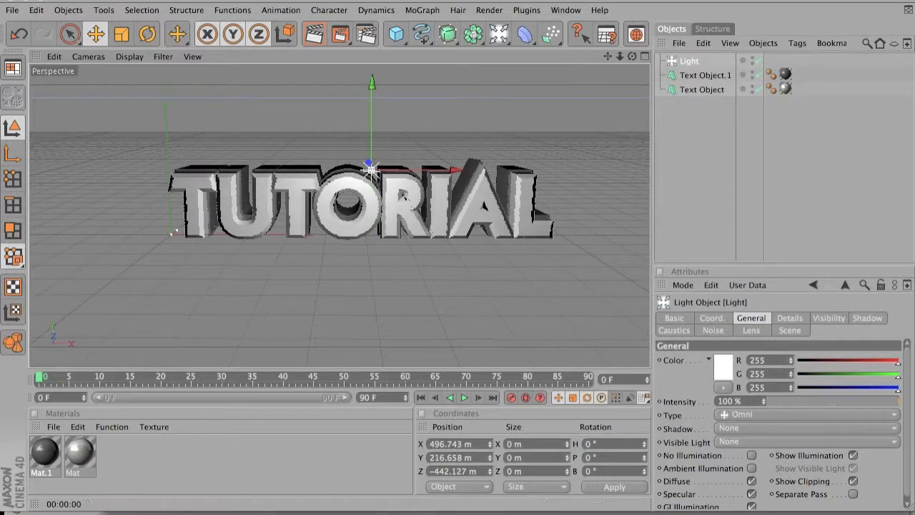
Step: Give the omni light area shadows, raise its intensity to 150 %, and preview the rendered view
click(807, 427)
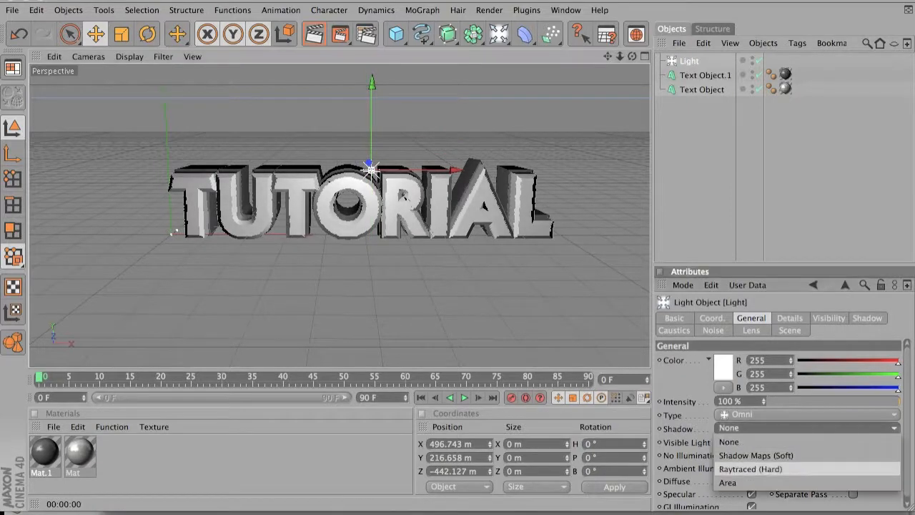
click(787, 483)
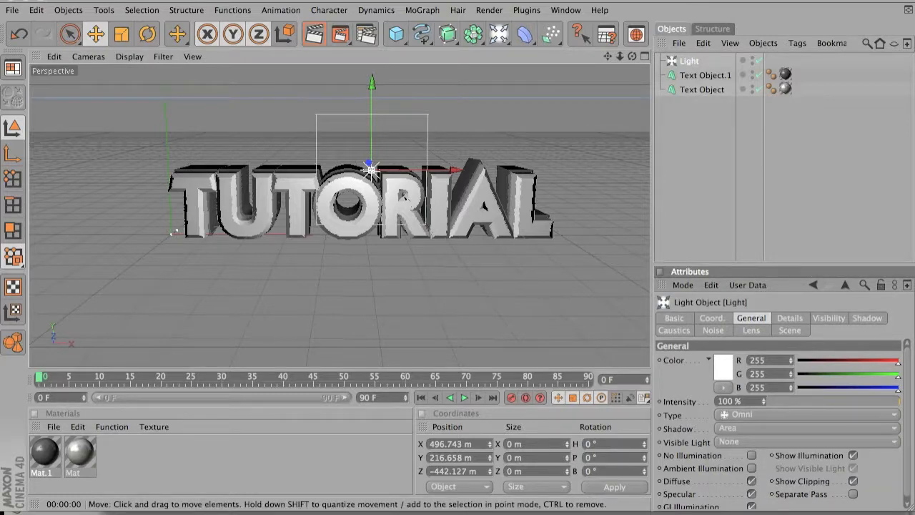
key(ctrl+r)
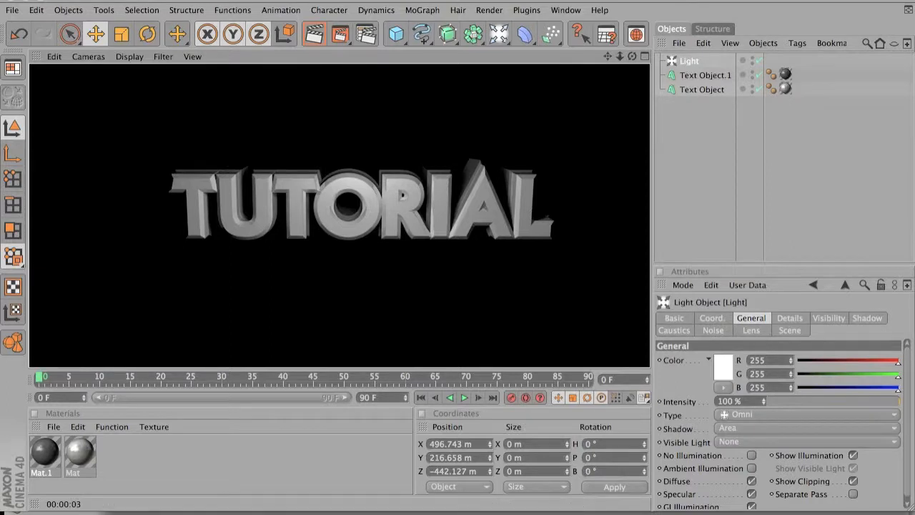
drag(764, 401, 764, 367)
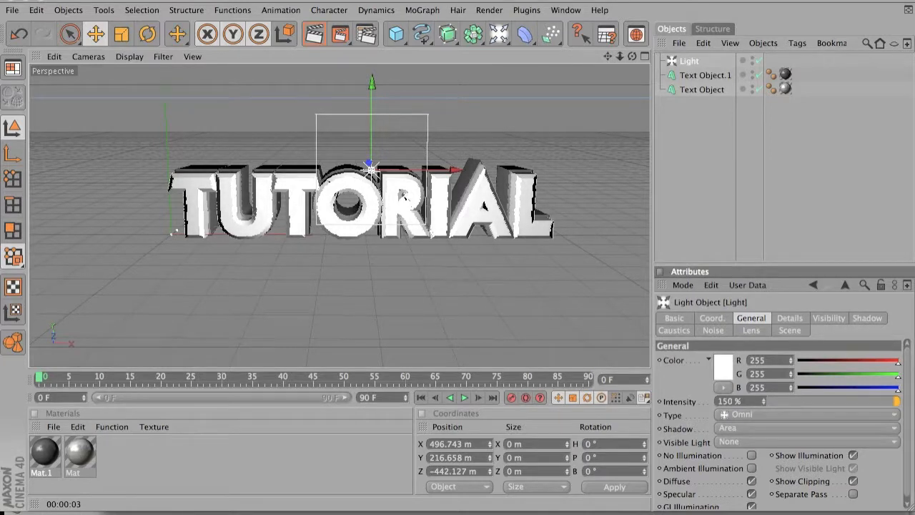
key(ctrl+r)
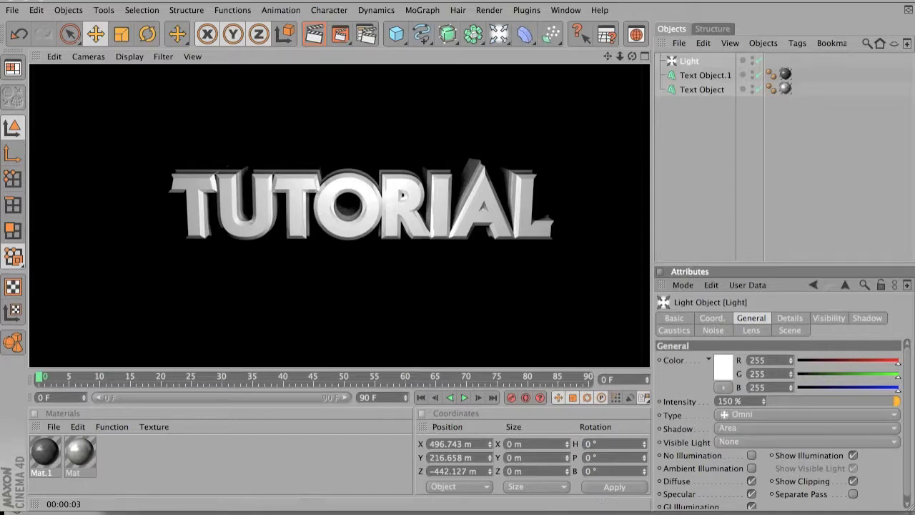
Step: Lower the omni light's intensity to 125 % and deselect the light
click(733, 401)
key(BackSpace)
key(BackSpace)
text(25)
click(572, 308)
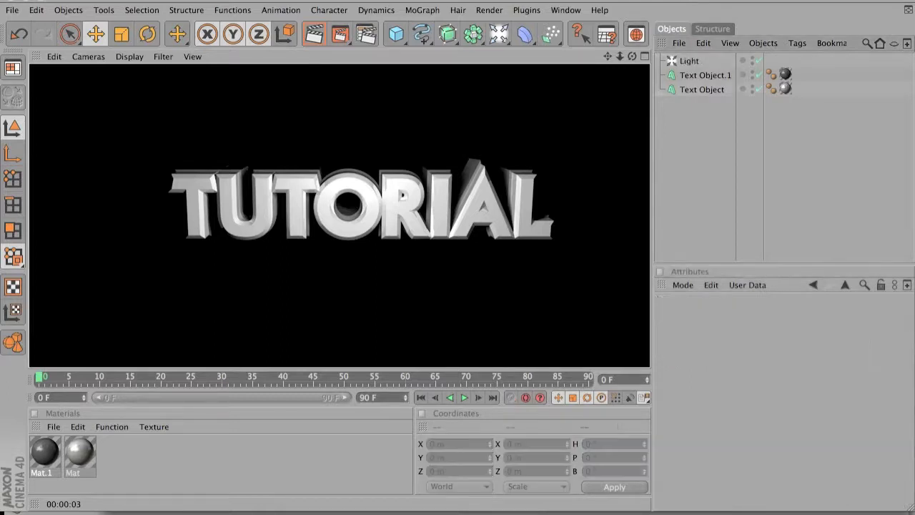
Step: Move the front text copy back along the Z axis to about 39 m
click(702, 89)
drag(190, 219, 193, 216)
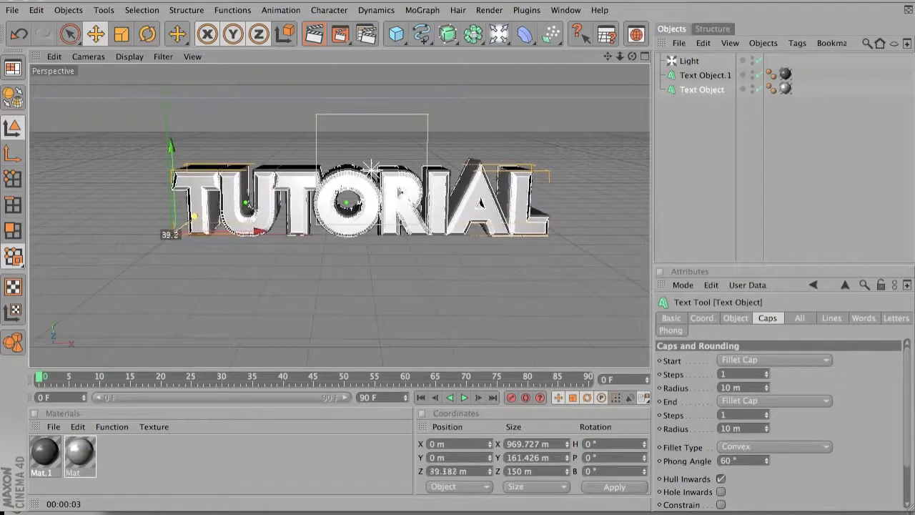
click(176, 230)
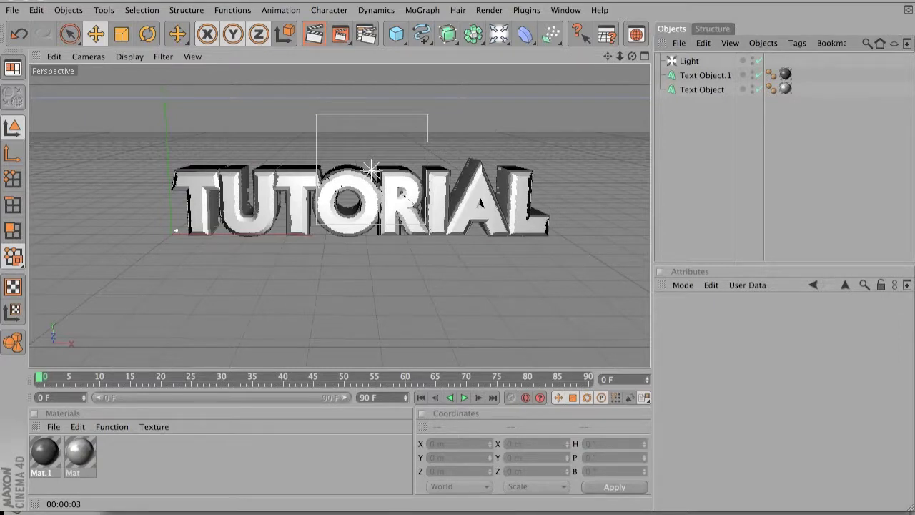
Step: Raise the dark grey material's reflection brightness to 20 %
mouse_move(372, 214)
alt+mouse_down()
mouse_move(370, 202)
mouse_move(371, 226)
alt+mouse_up()
double_click(45, 451)
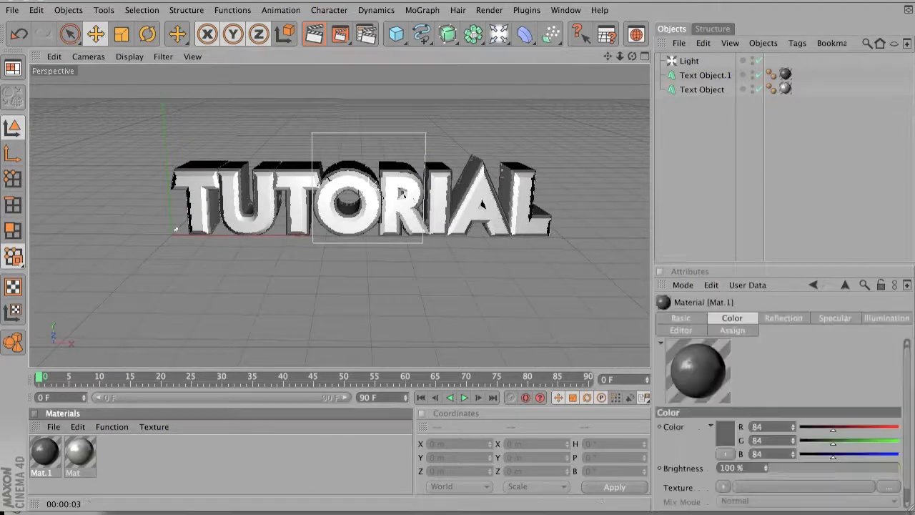
drag(396, 70, 625, 96)
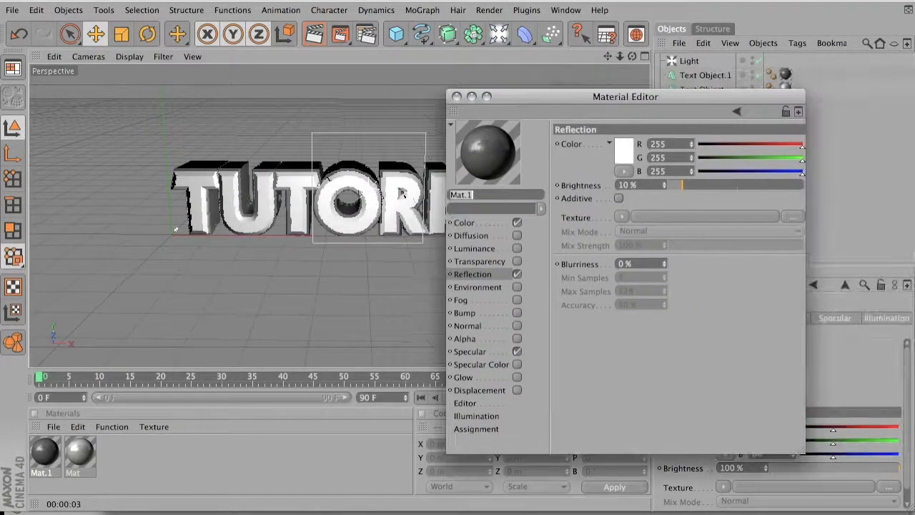
drag(664, 186, 664, 178)
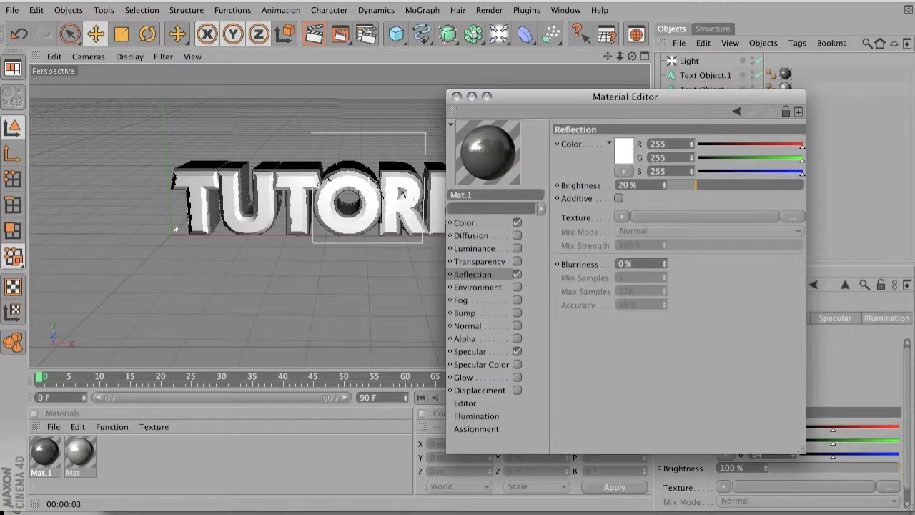
Step: Darken the dark grey material's color to RGB 63 and close the material editor
click(465, 223)
click(626, 151)
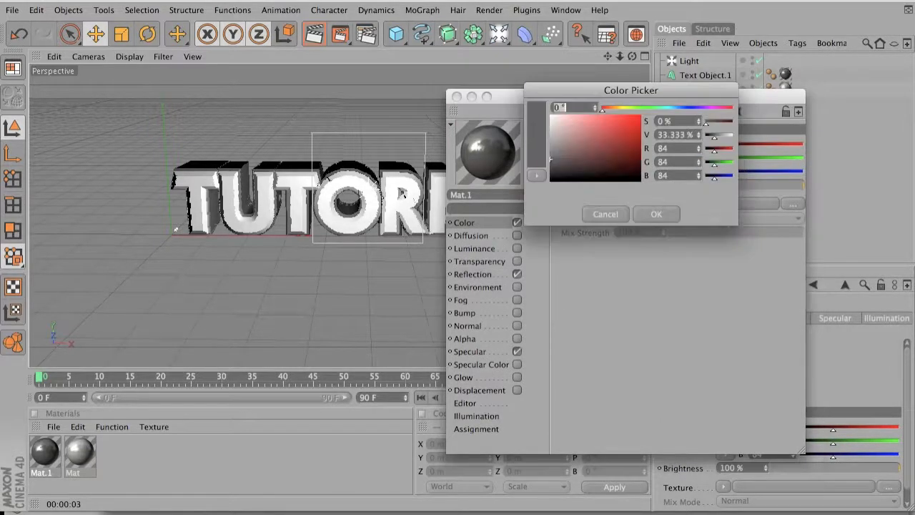
drag(552, 163, 551, 165)
click(657, 214)
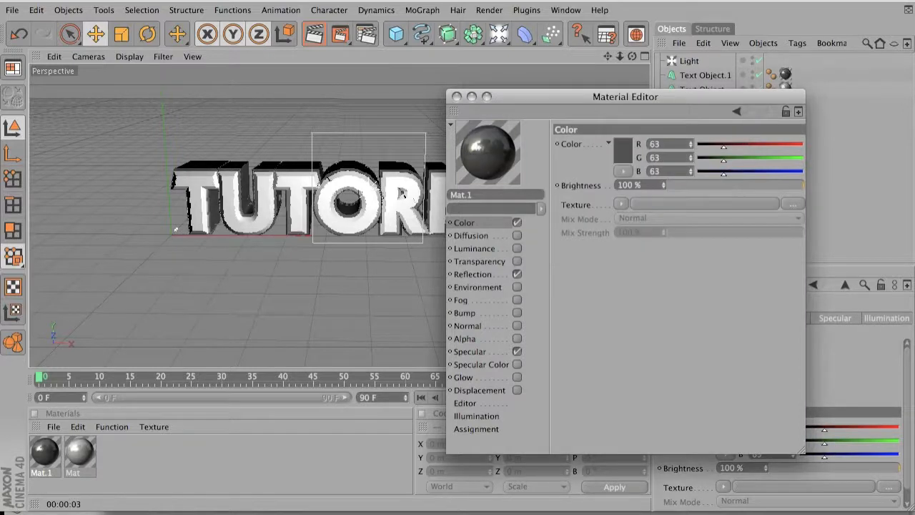
click(457, 97)
click(341, 34)
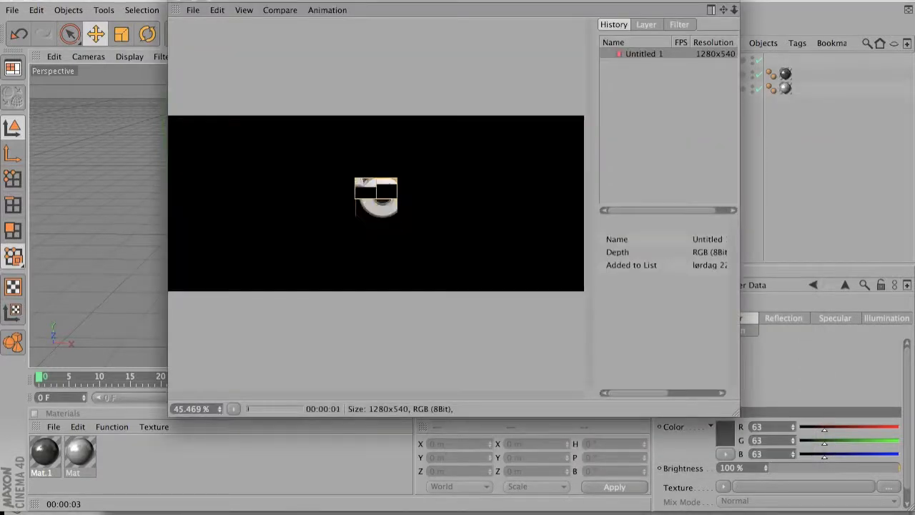
click(176, 2)
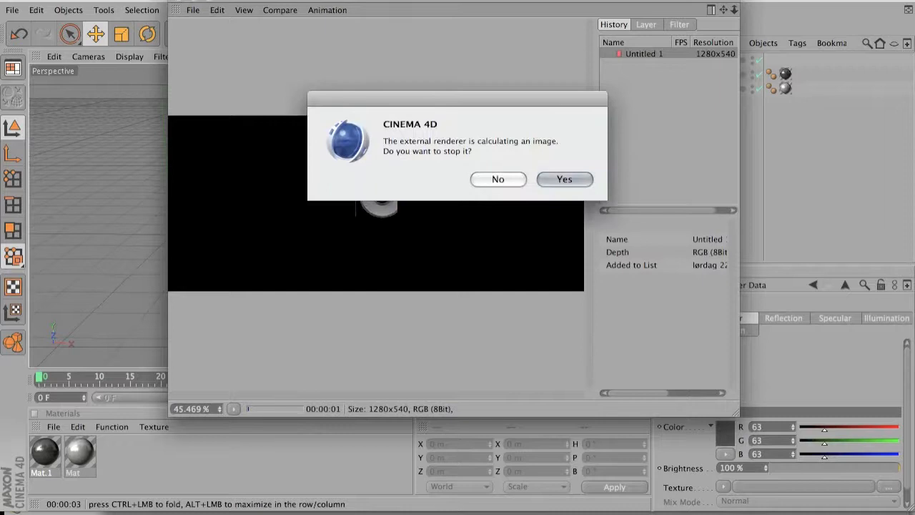
key(Return)
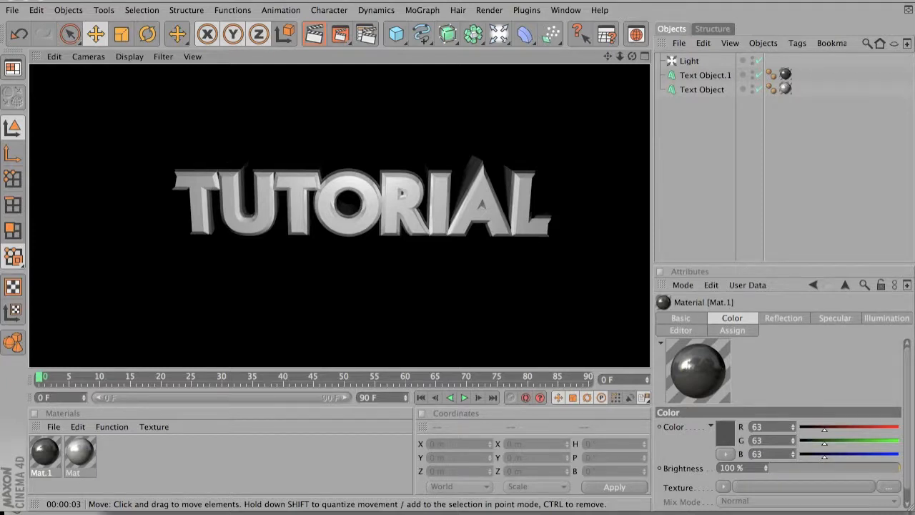
Step: Review the render output settings and render the current frame to the Picture Viewer
key(ctrl+b)
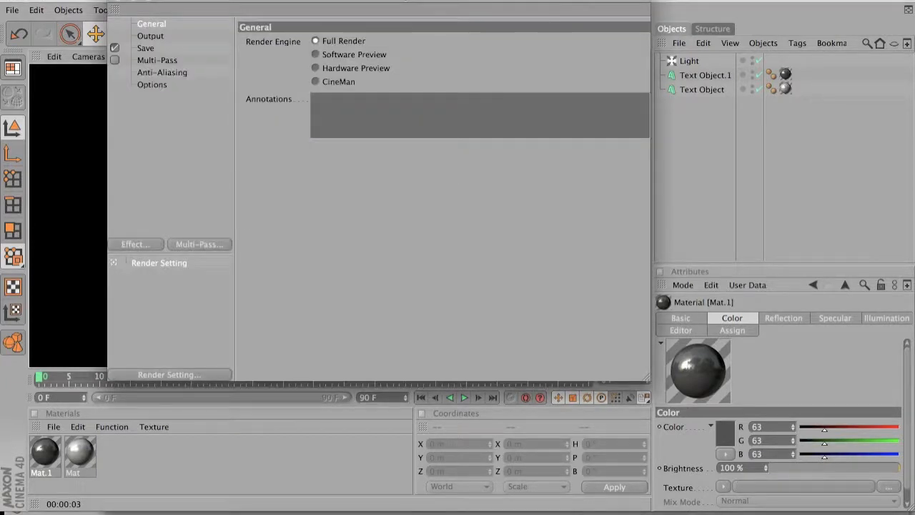
click(151, 36)
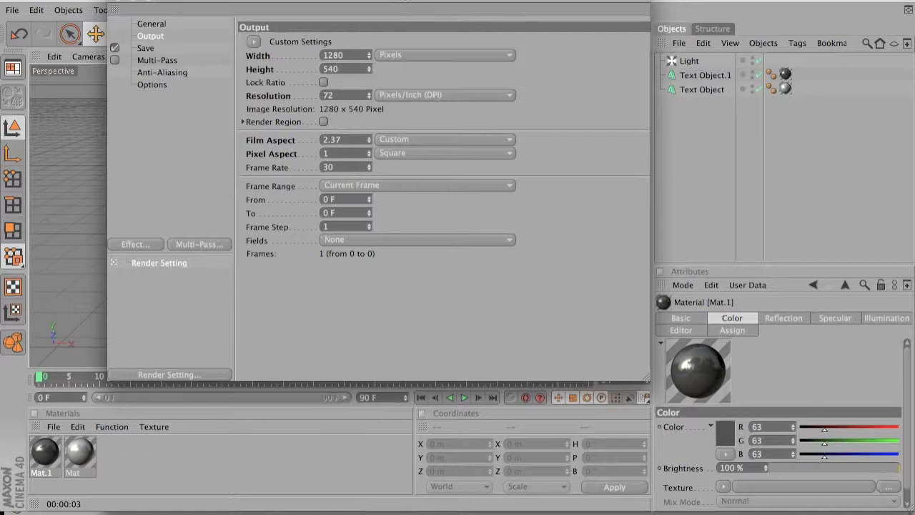
click(114, 0)
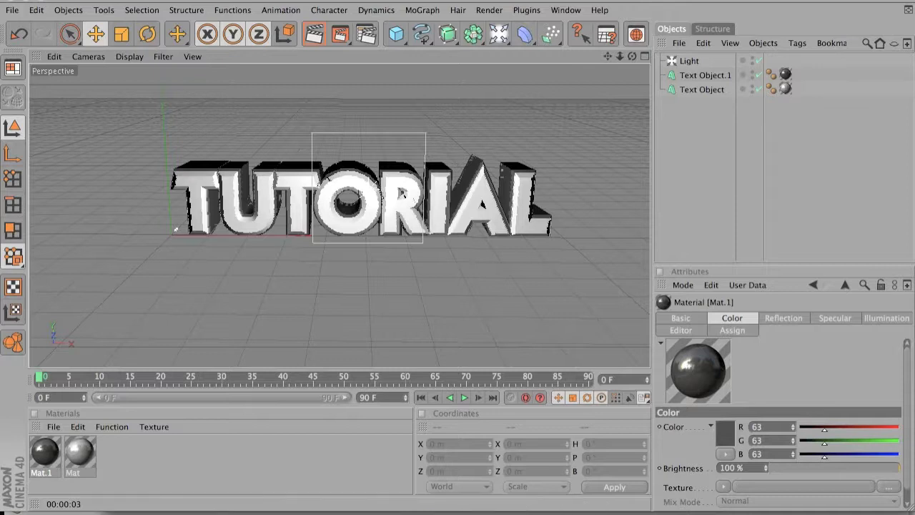
click(490, 10)
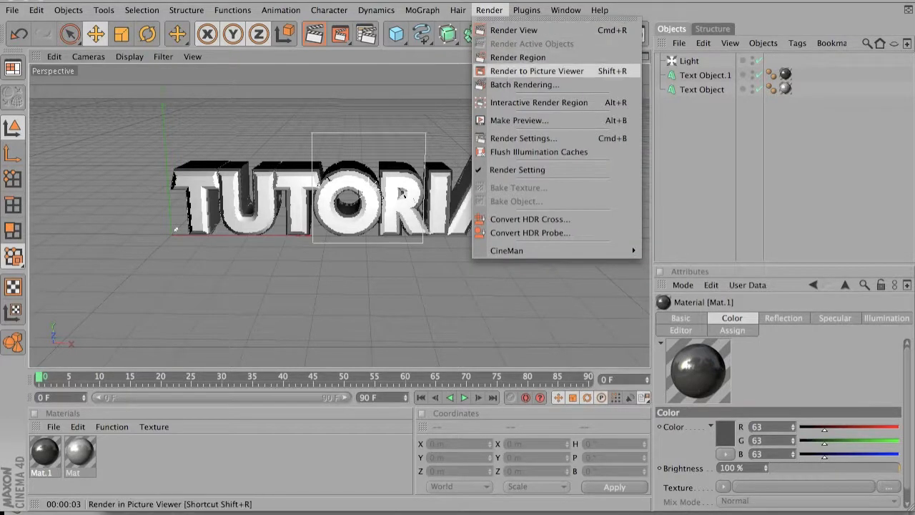
click(536, 71)
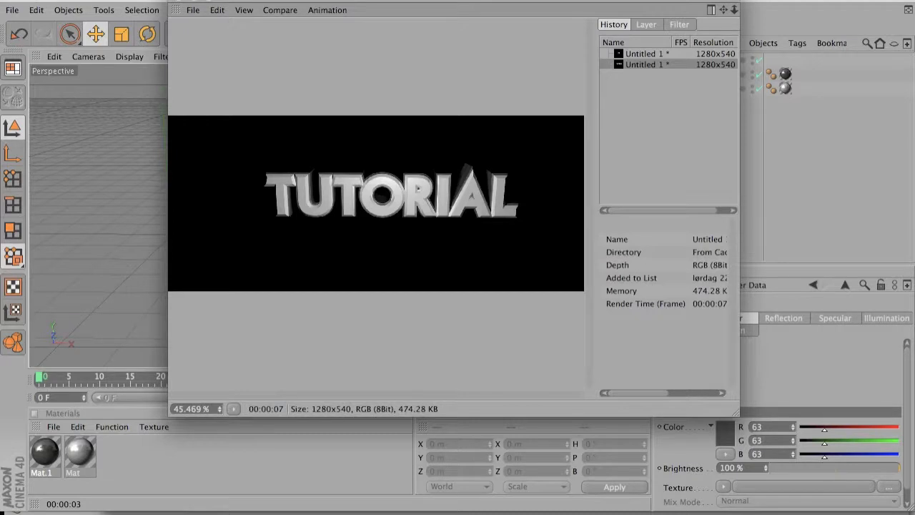
Step: Save the render as a PNG still image with alpha channel, named tutorial_3dtext, in the Documents folder
click(193, 10)
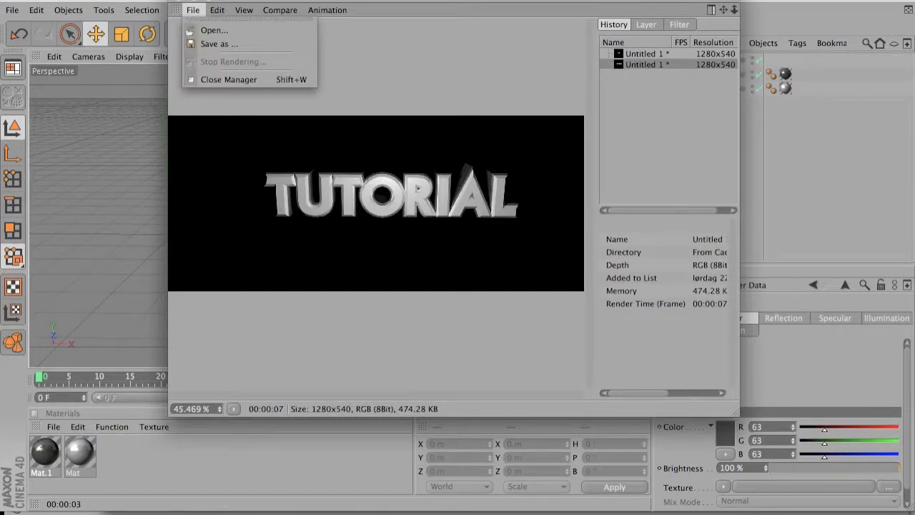
click(219, 44)
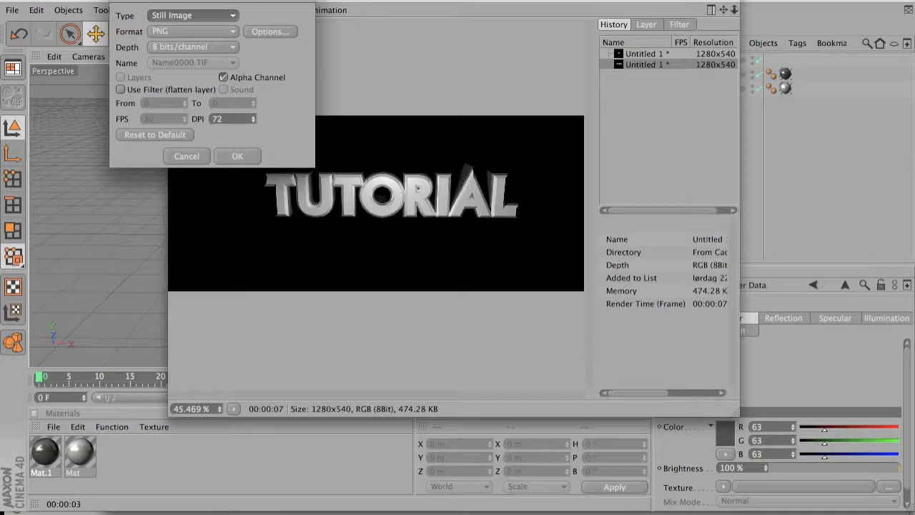
key(Return)
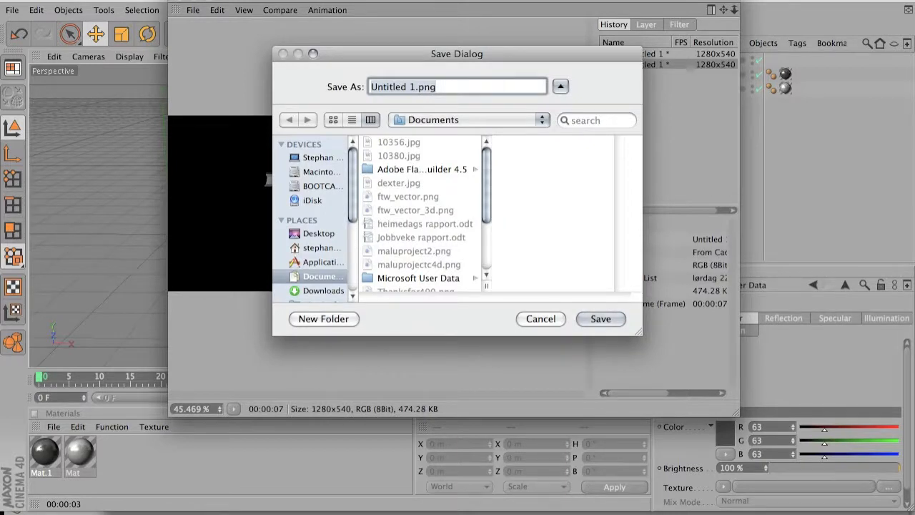
text(tutorial_)
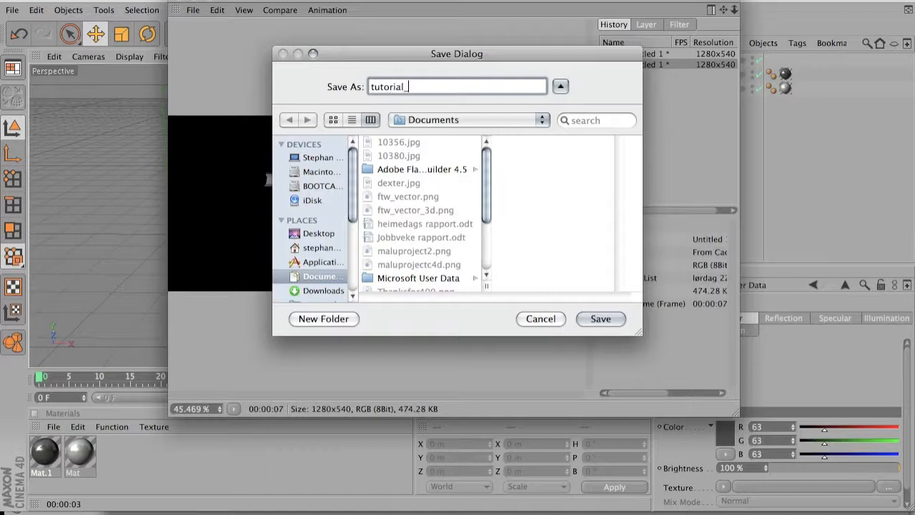
text(3dtext)
key(Return)
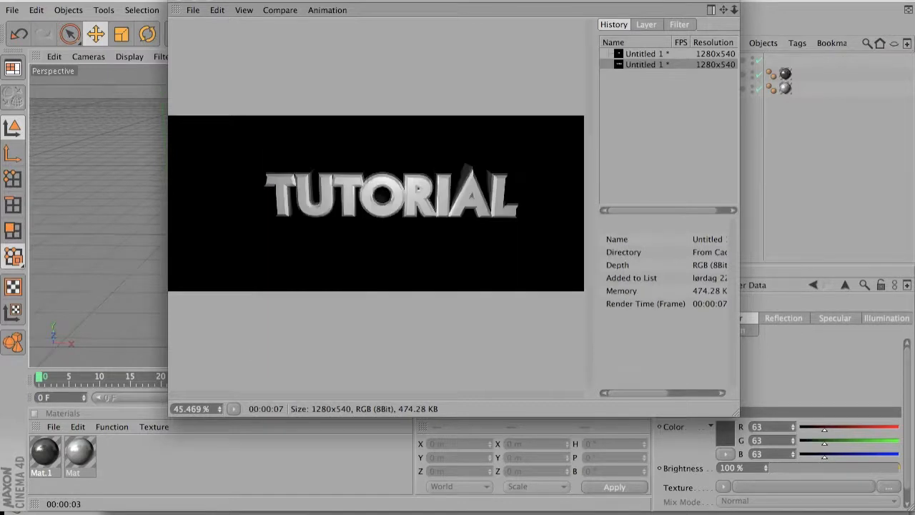
Step: Switch to Photoshop and create a 1280 x 720 pixel, 72 ppi RGB document with a transparent background
click(423, 504)
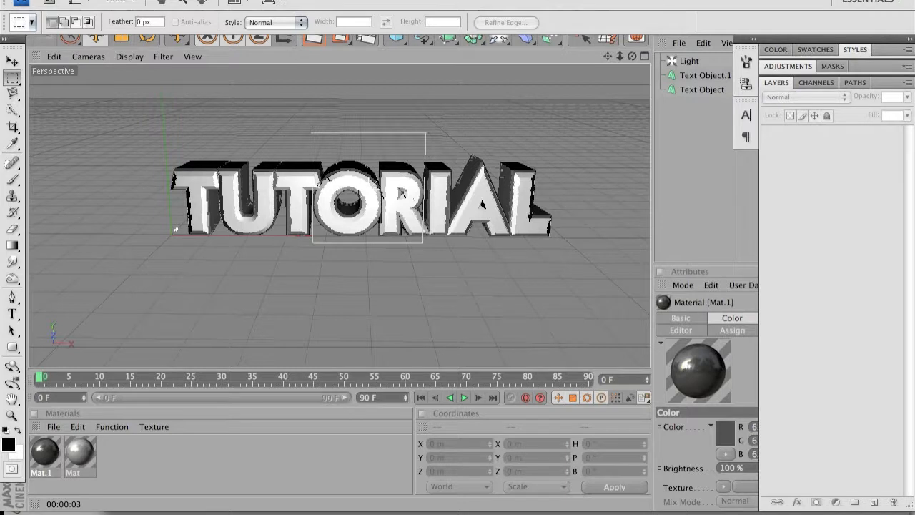
click(114, 0)
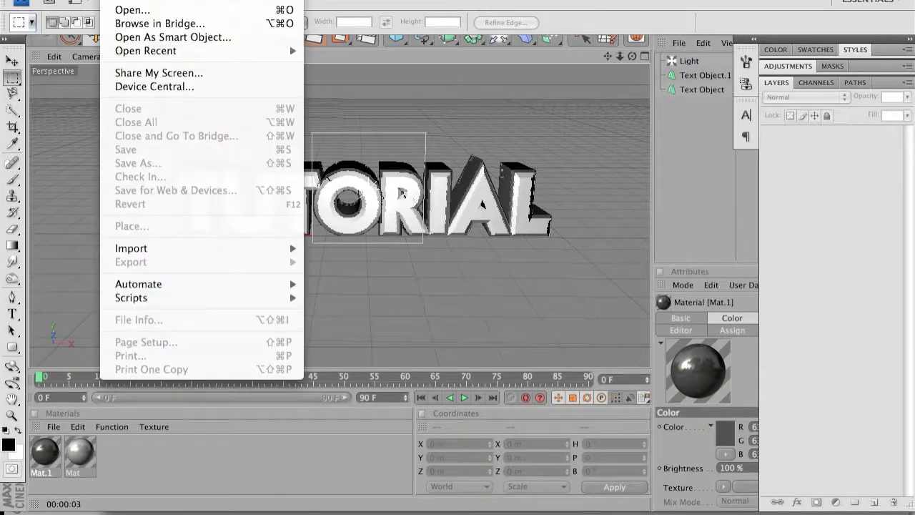
click(128, 0)
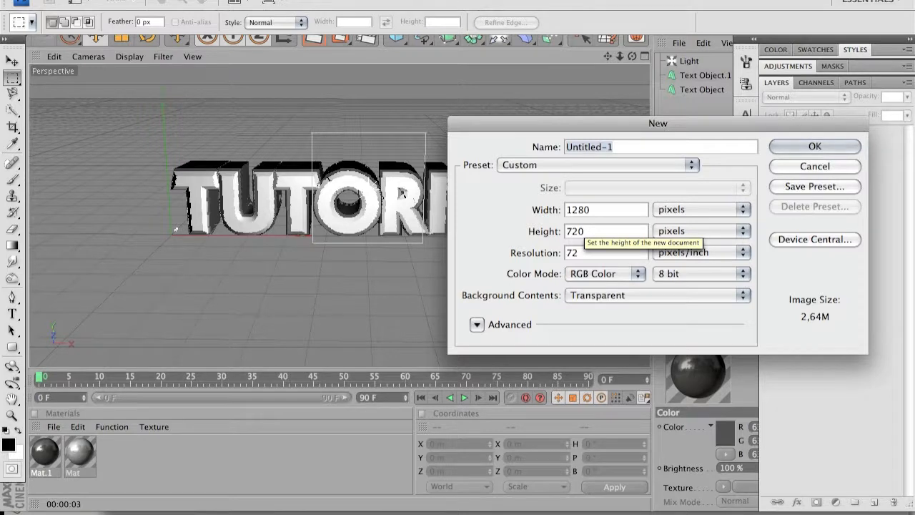
key(Escape)
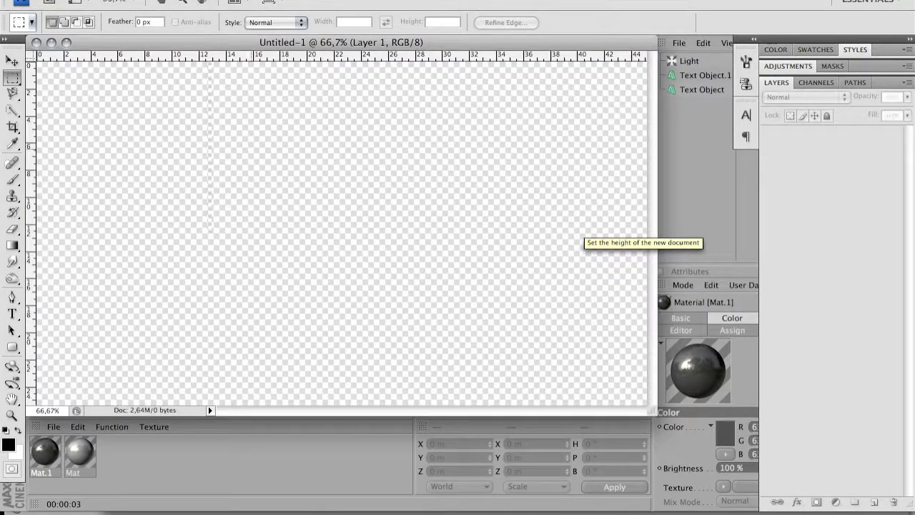
alt+scroll(342, 229, down, 3)
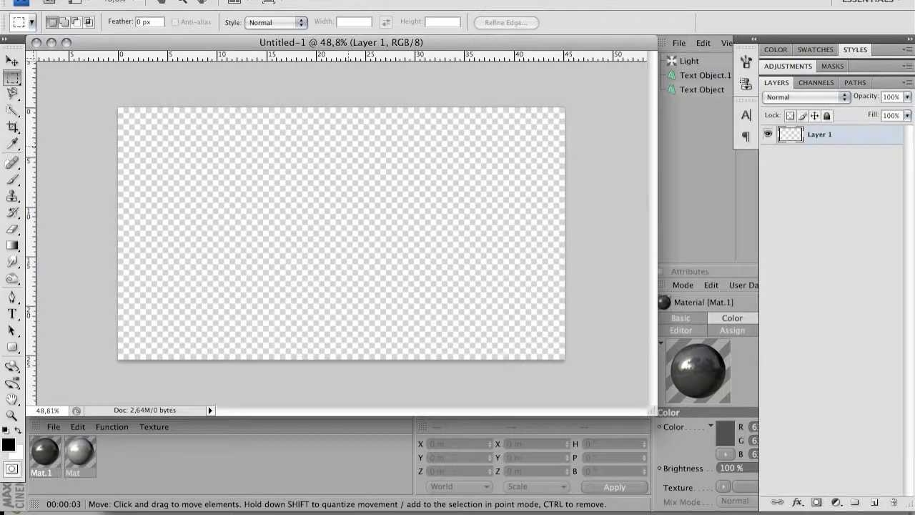
Step: Open the rendered image tutorial_3dtext.png from the Documents folder
click(111, 0)
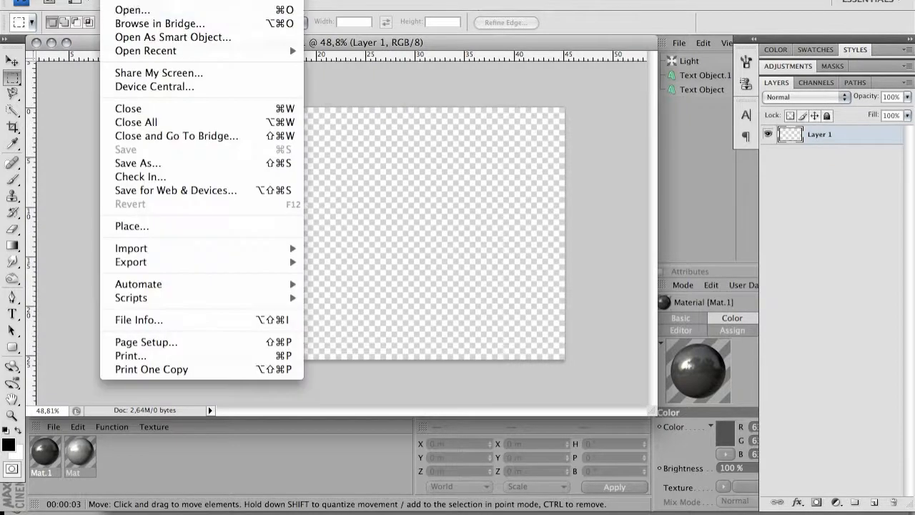
click(131, 10)
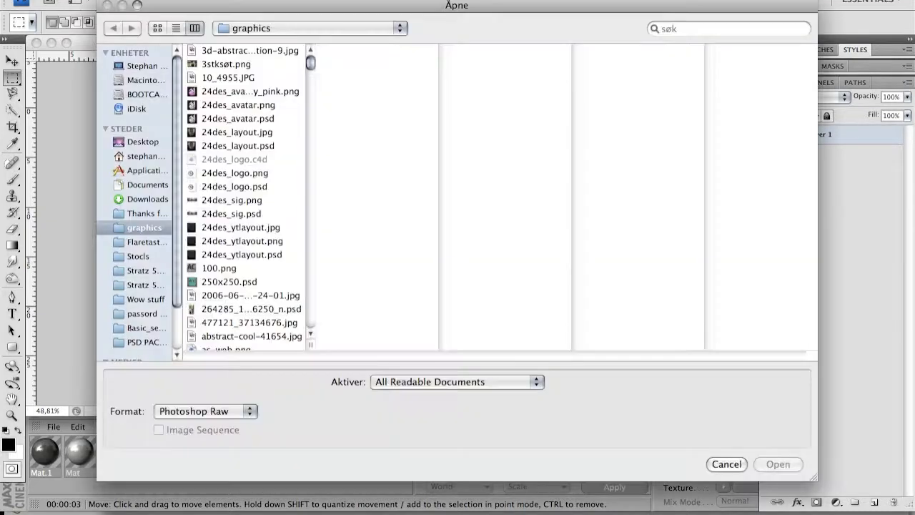
click(715, 29)
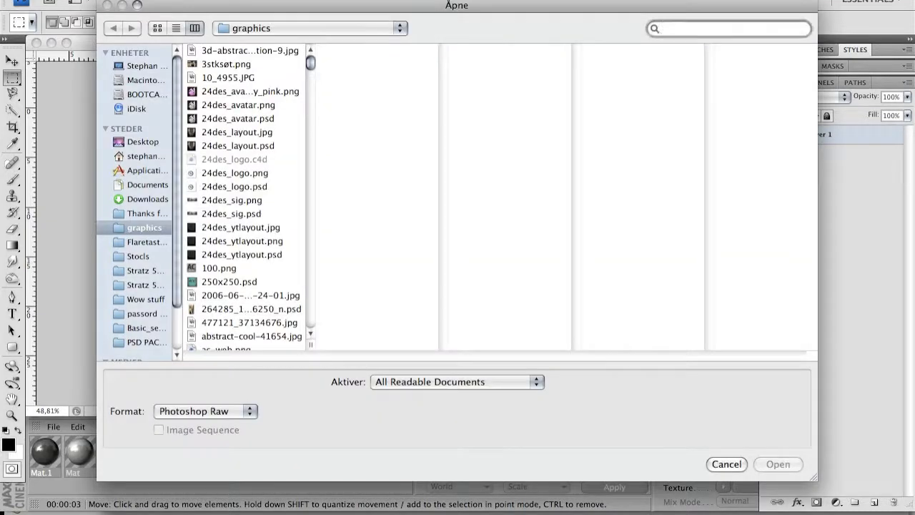
scroll(246, 197, down, 5)
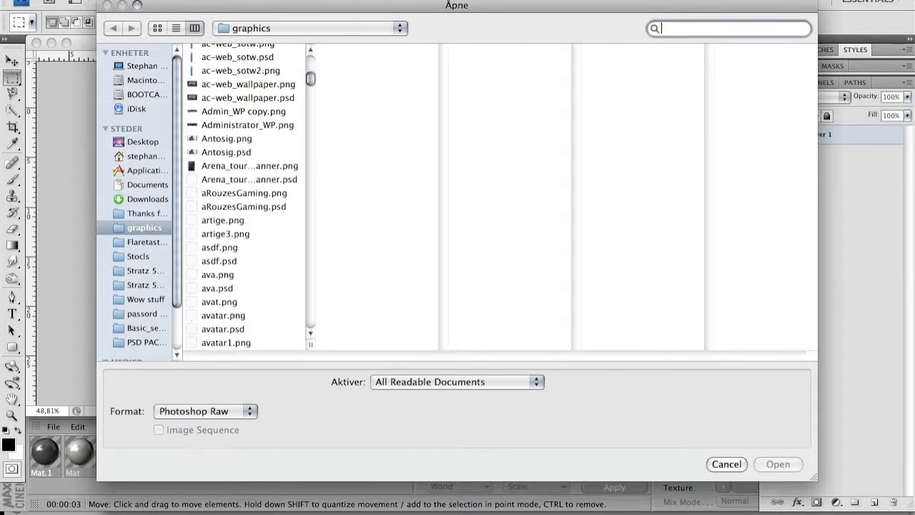
click(147, 185)
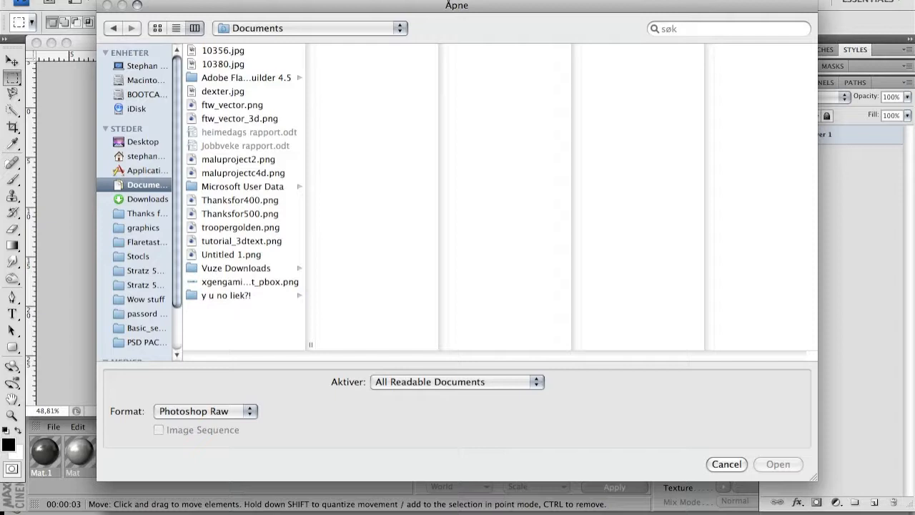
click(242, 241)
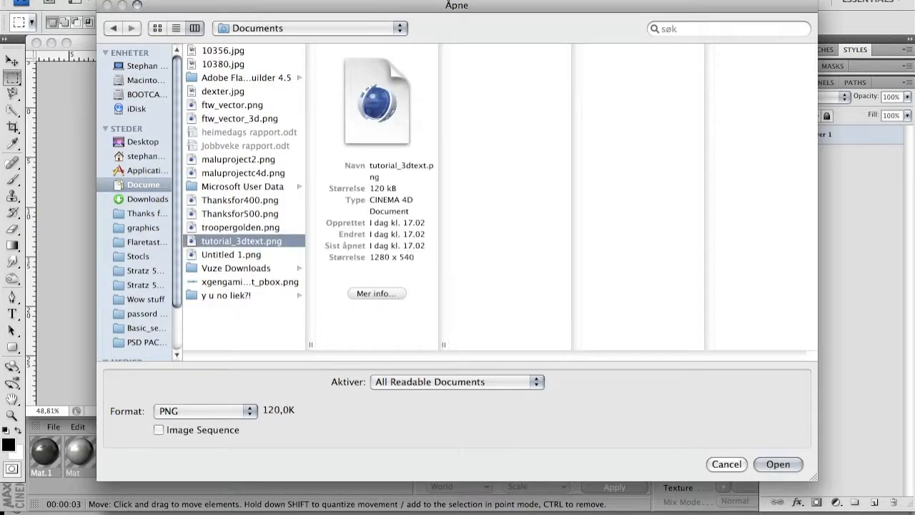
key(Return)
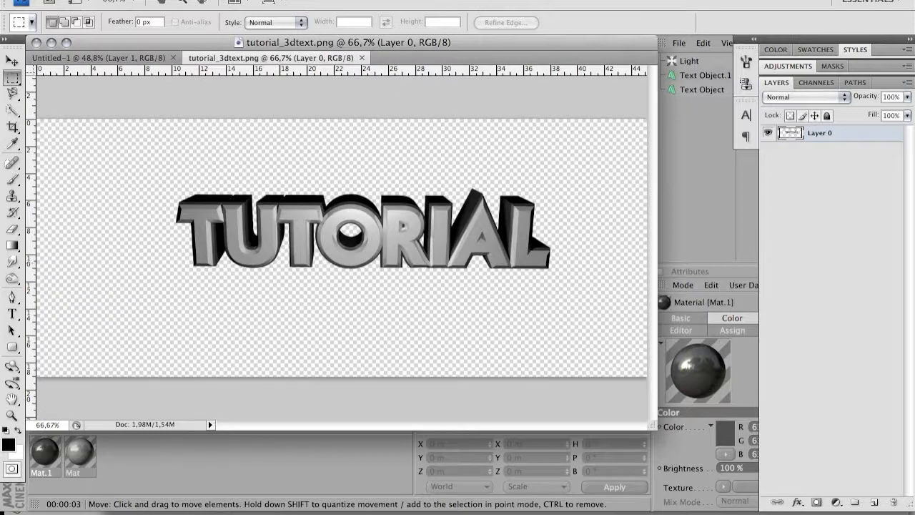
Step: Shift the TUTORIAL text slightly down and to the left within the tutorial_3dtext.png canvas
alt+scroll(491, 249, up, 5)
alt+scroll(490, 249, down, 7)
alt+scroll(490, 249, up, 2)
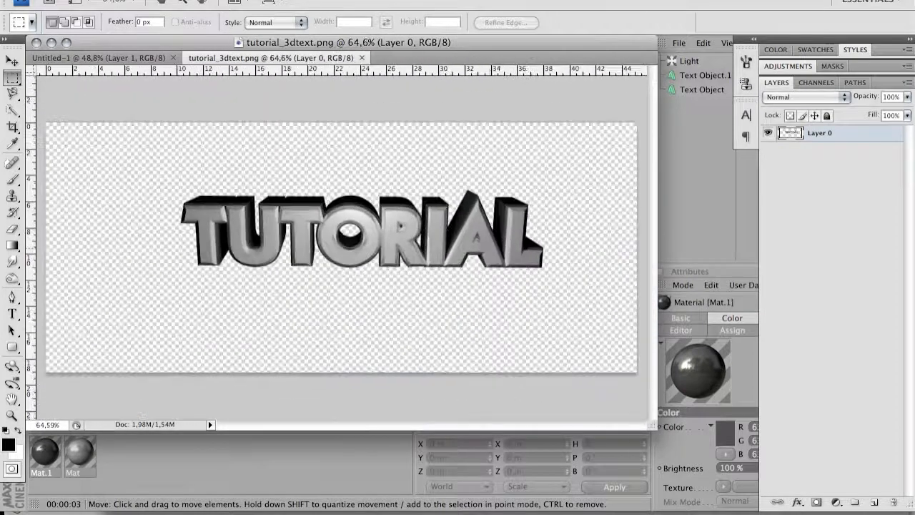
key(v)
drag(490, 234, 474, 256)
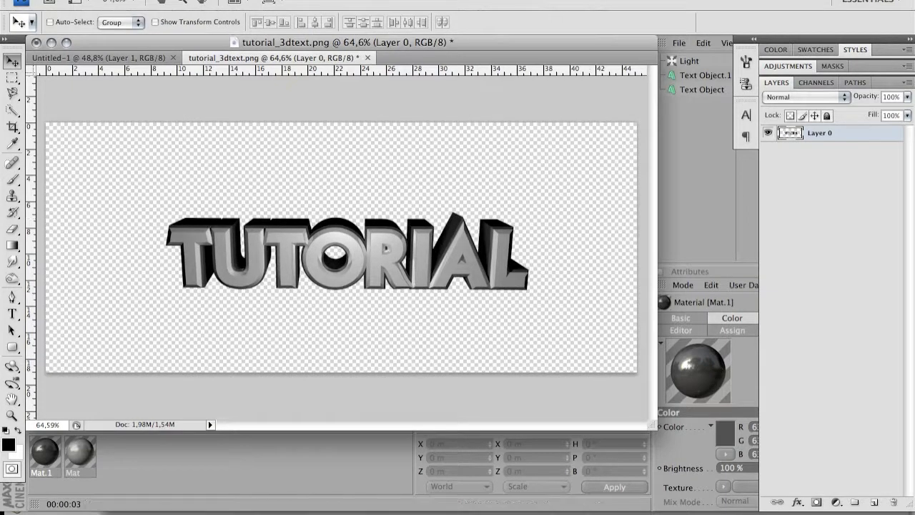
right_click(775, 133)
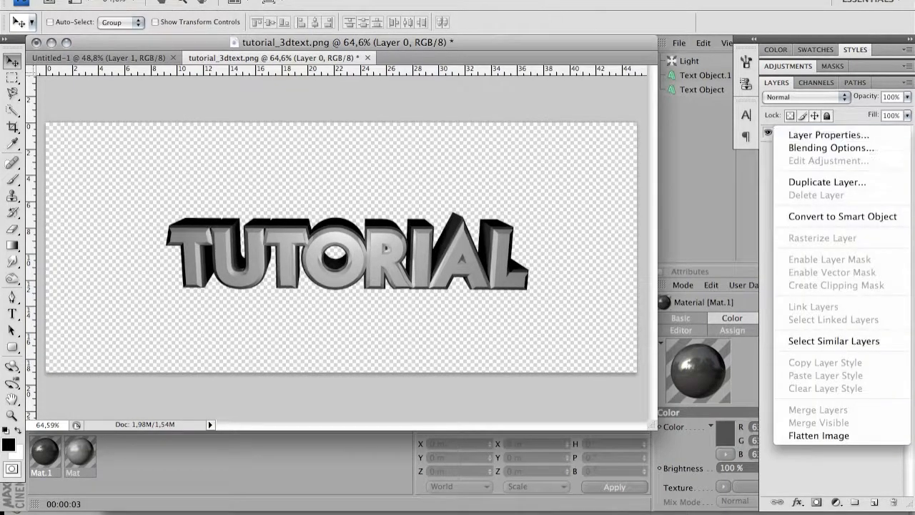
key(Escape)
Step: Select the entire render, float its document window, and transfer the text into the middle of the blank Untitled-1 composition
key(super+a)
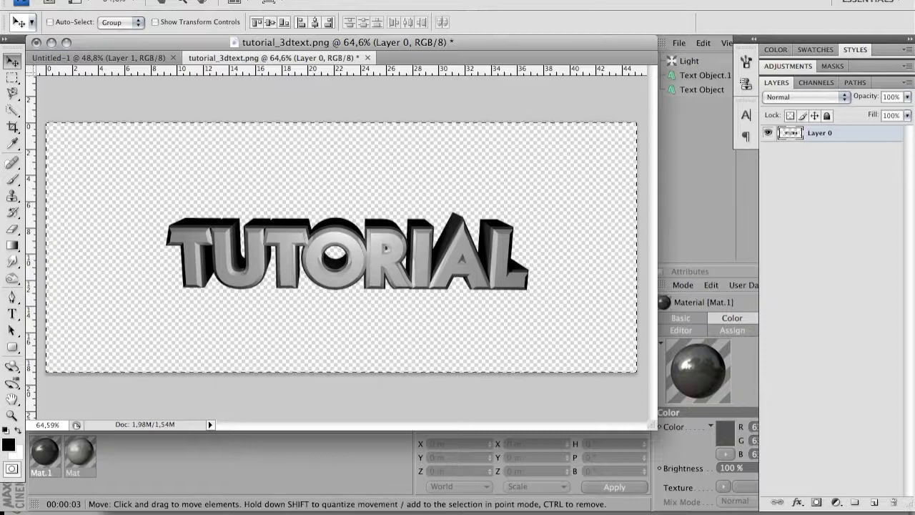
drag(274, 57, 458, 171)
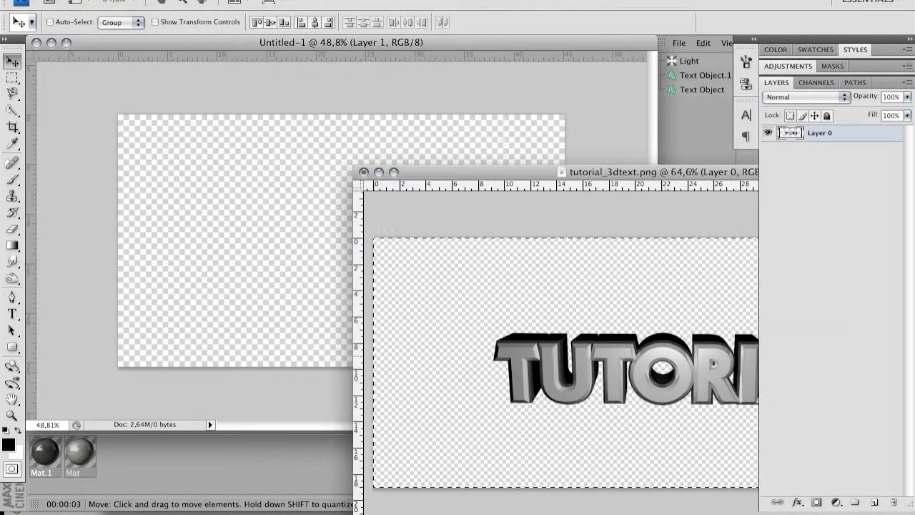
drag(615, 365, 215, 240)
drag(284, 241, 339, 241)
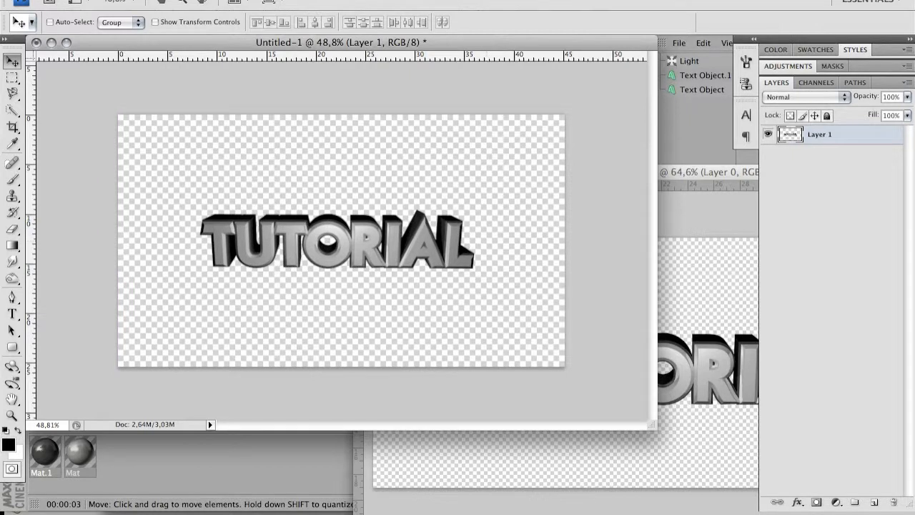
Step: Add a Gradient Overlay layer style to the TUTORIAL text layer with the blend mode set to Soft Light
double_click(852, 135)
click(587, 363)
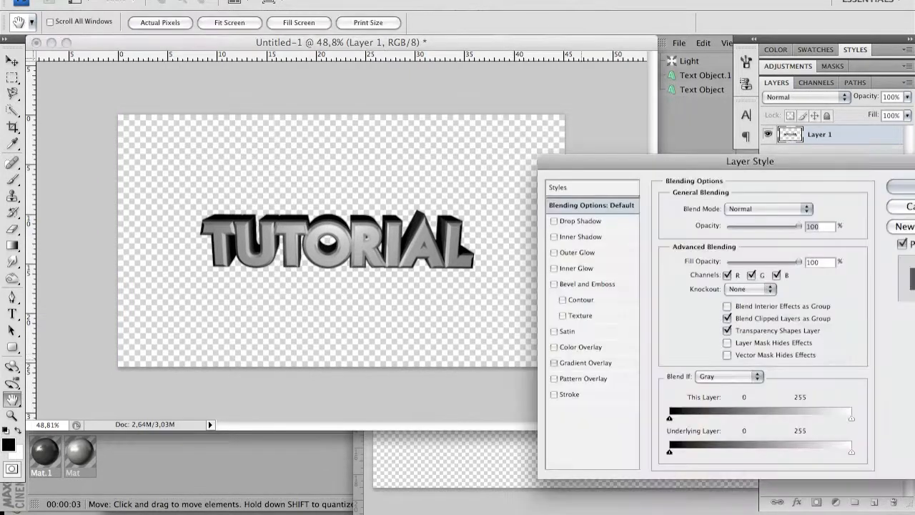
click(750, 208)
click(737, 354)
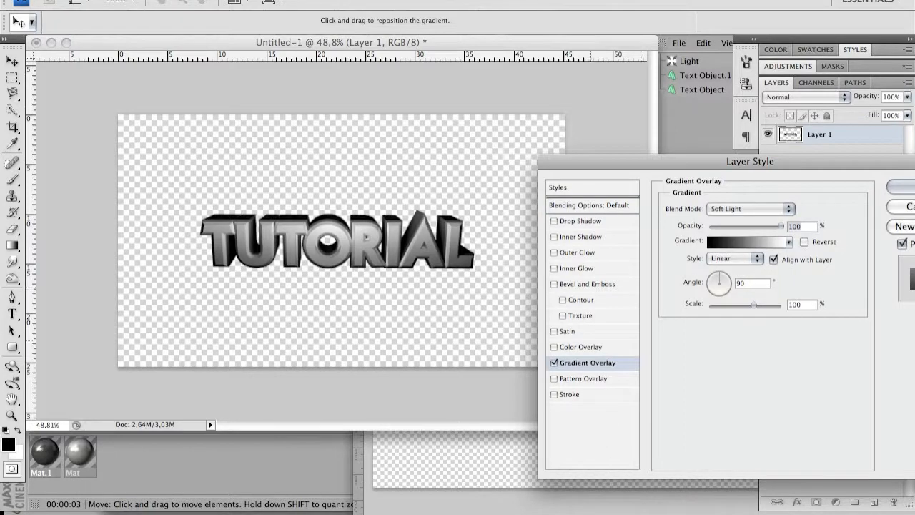
Step: Add a drop shadow to the text with 0 px distance, 19% spread and 43 px size, and apply the layer style
click(581, 221)
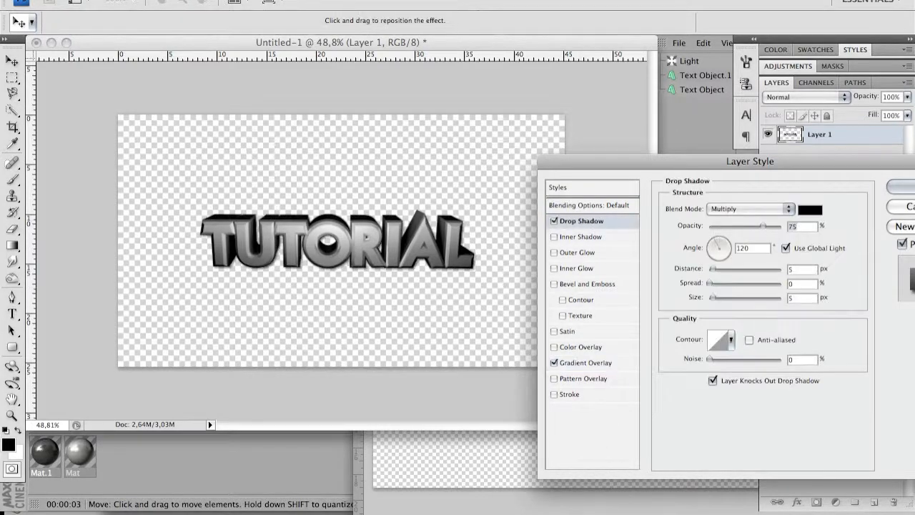
drag(713, 270, 726, 297)
drag(709, 284, 724, 284)
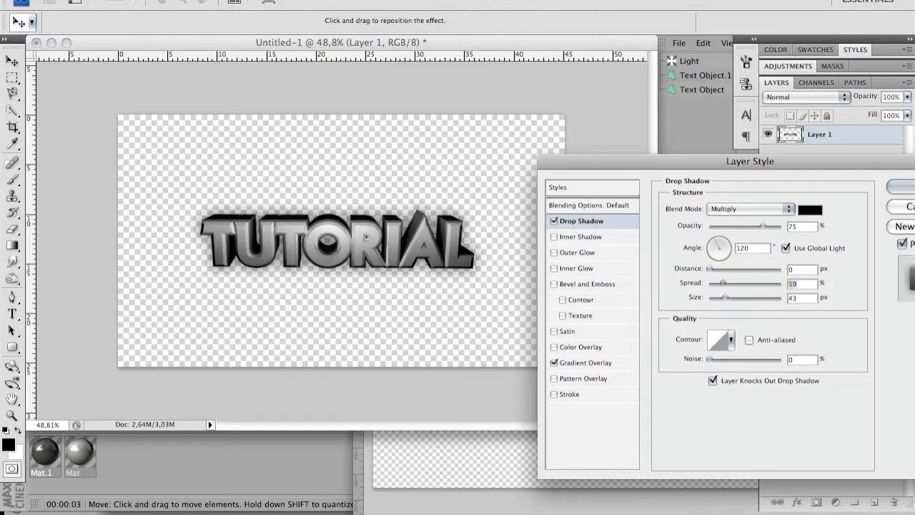
click(902, 186)
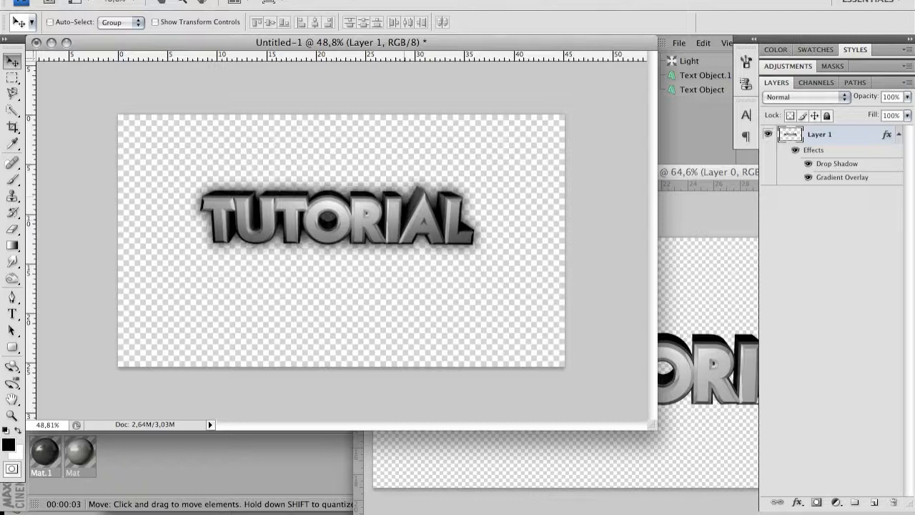
Step: Examine the TUTORIAL text's gradient shading and shadow edges at close range and within the whole composition
alt+scroll(374, 238, up, 6)
alt+scroll(374, 237, down, 6)
alt+scroll(374, 238, up, 4)
scroll(404, 218, left, 5)
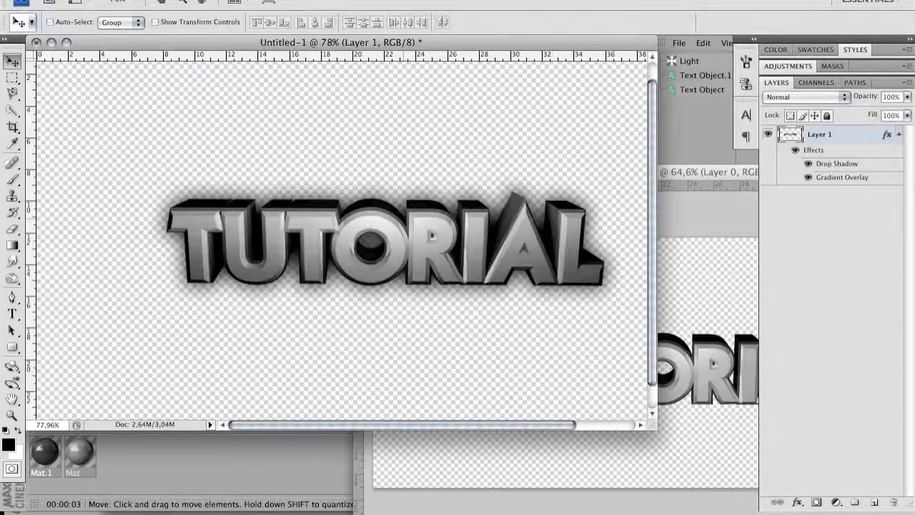
scroll(404, 218, right, 2)
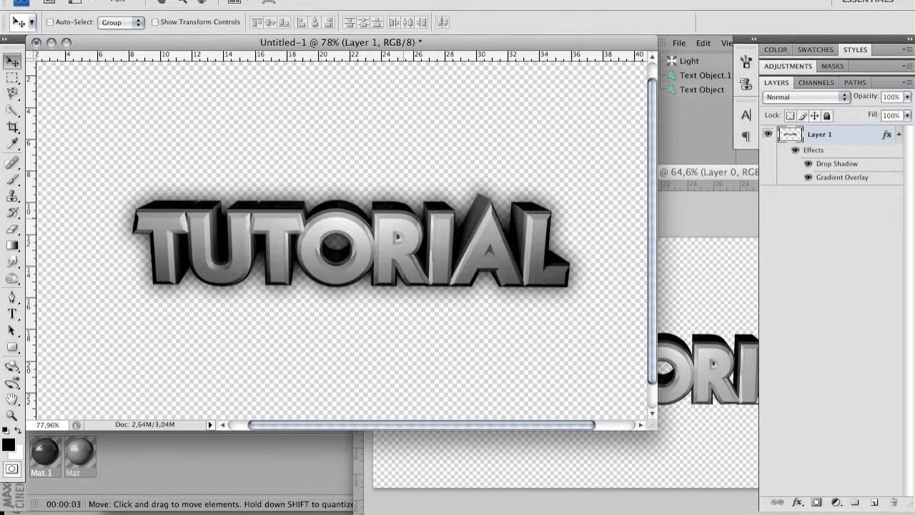
alt+scroll(404, 218, down, 5)
alt+scroll(404, 218, up, 4)
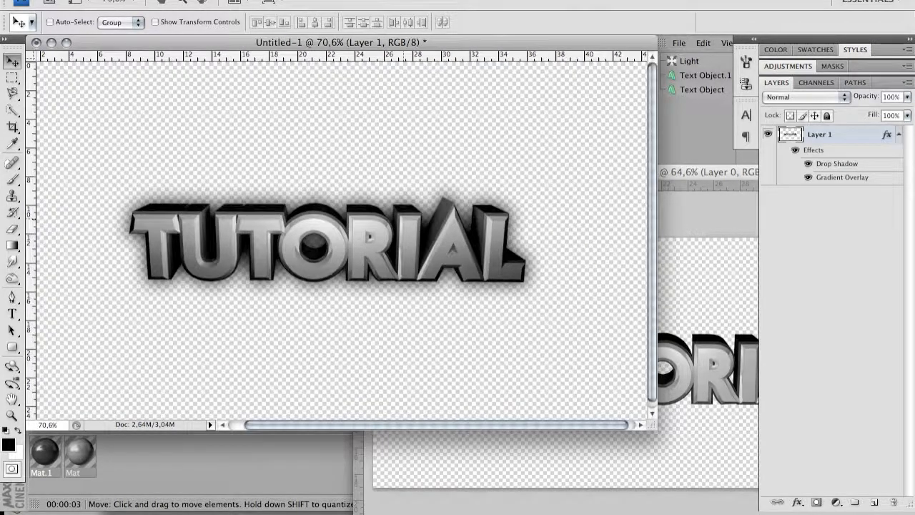
alt+scroll(404, 218, down, 2)
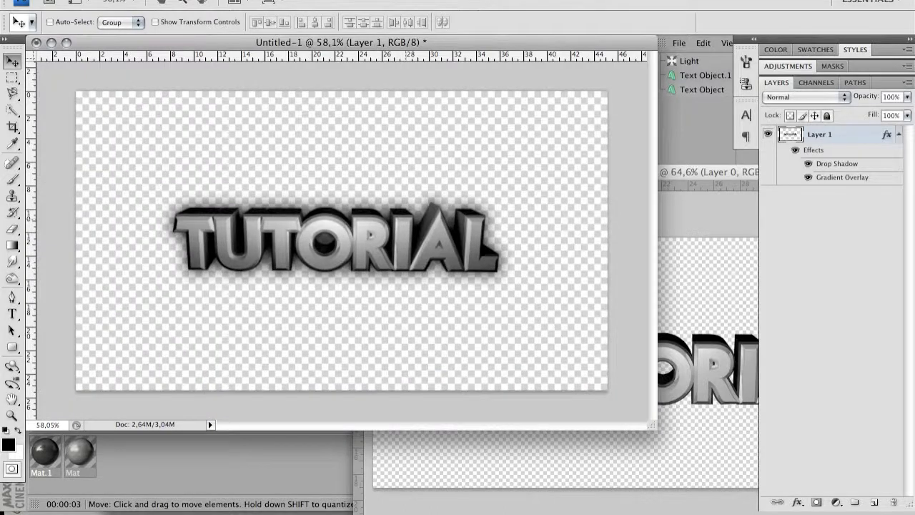